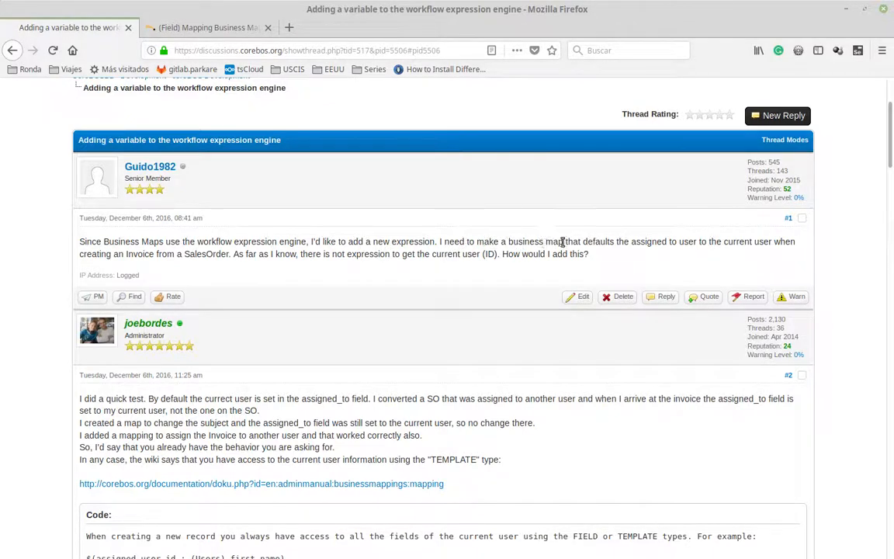
Examine the forum request for a business map defaulting the assigned user to the current user when creating an Invoice from a SalesOrder.
drag(519, 243, 773, 243)
click(649, 243)
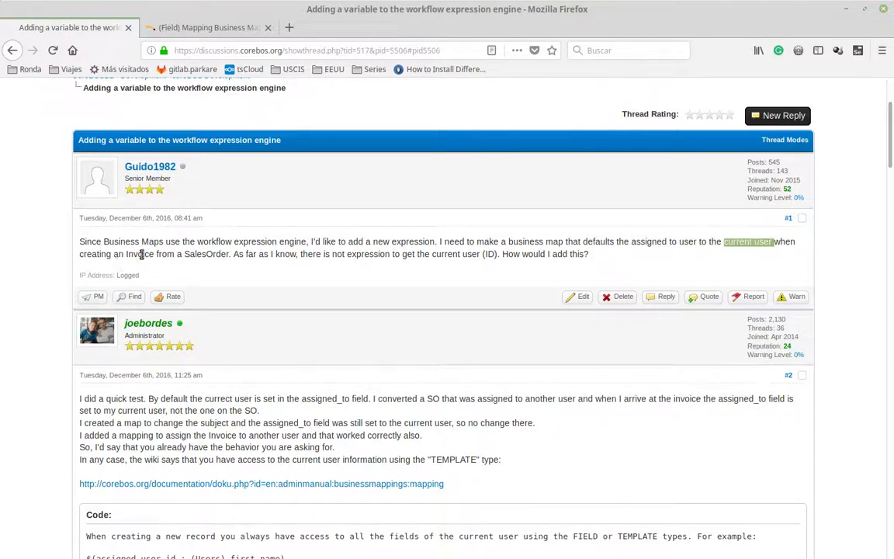
drag(137, 254, 214, 259)
click(229, 279)
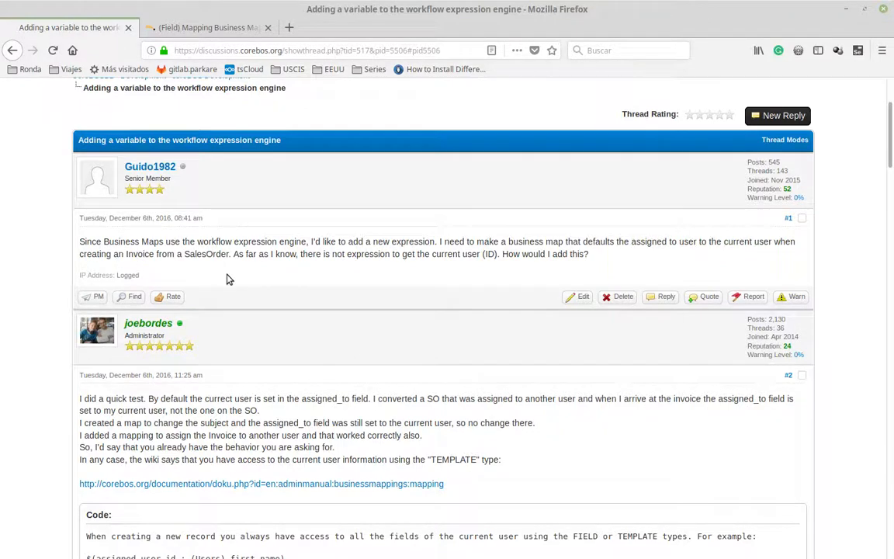
Read through the thread's replies, including the TEMPLATE explanation, the posted mapping code and the follow-up tests of the assigned user.
scroll(256, 267, down, 3)
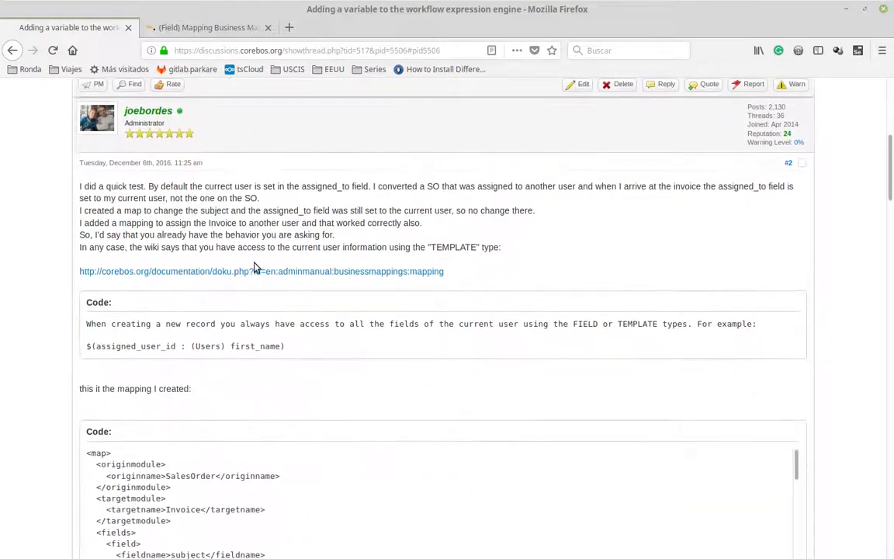
click(391, 49)
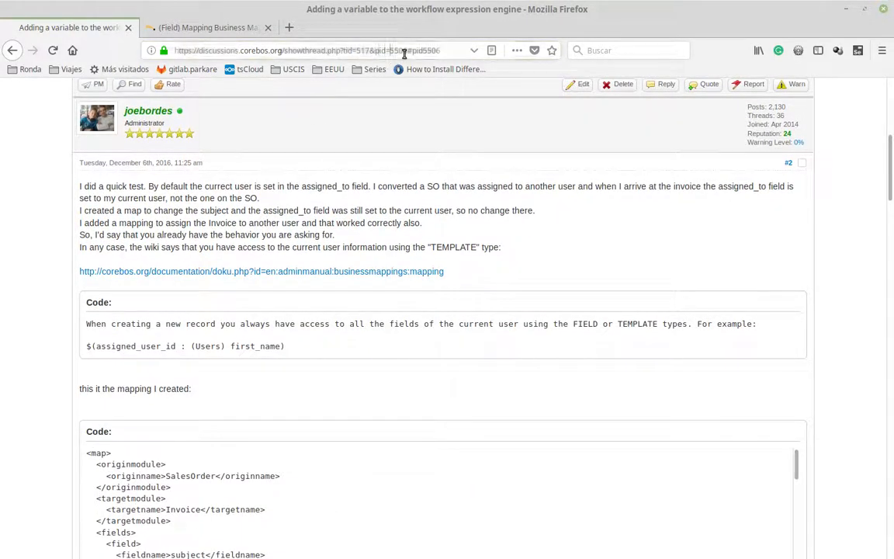
key(ctrl)
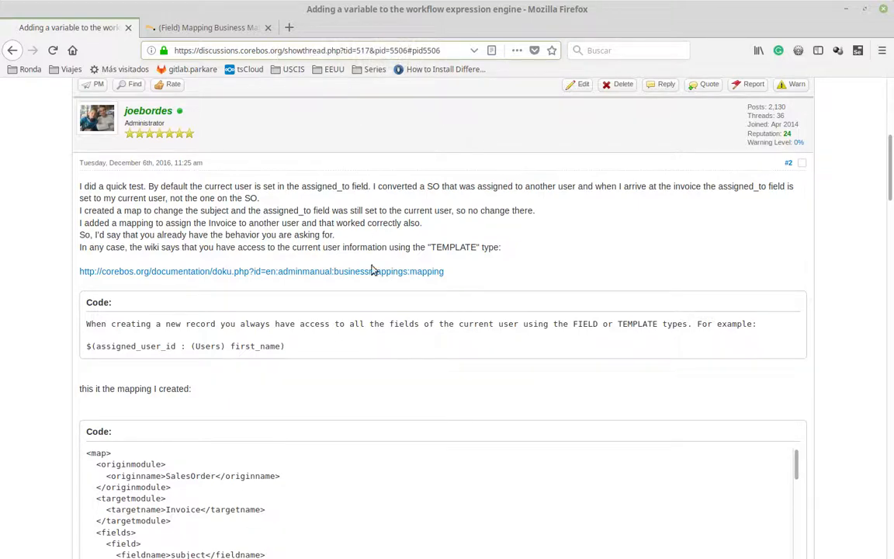
scroll(278, 456, down, 3)
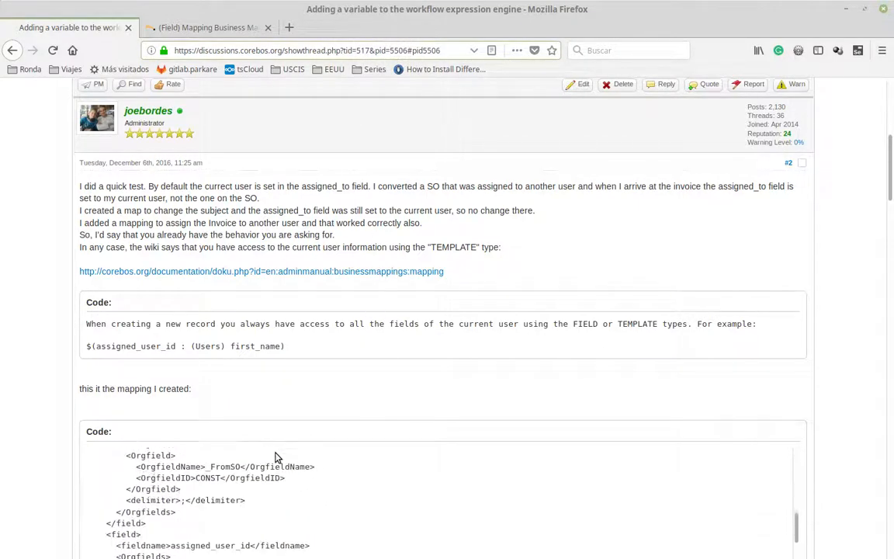
scroll(50, 351, down, 5)
scroll(51, 356, down, 20)
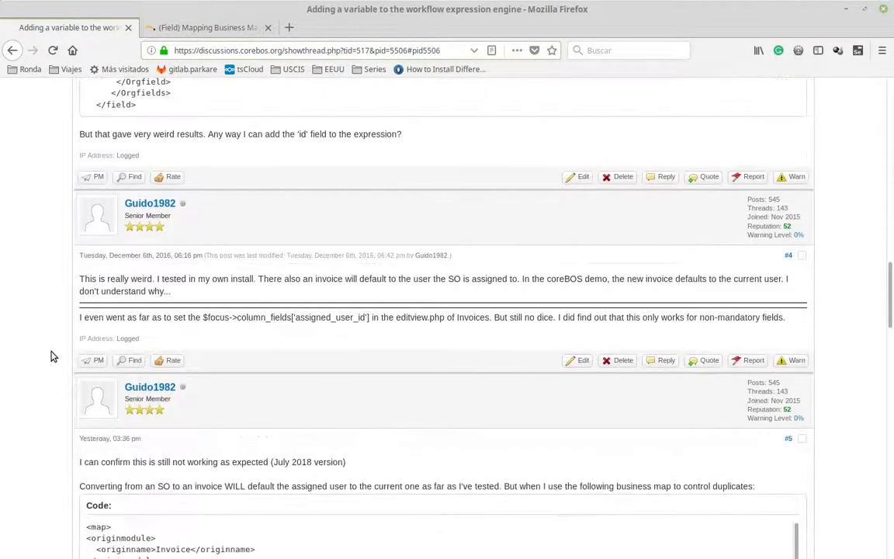
scroll(48, 360, down, 5)
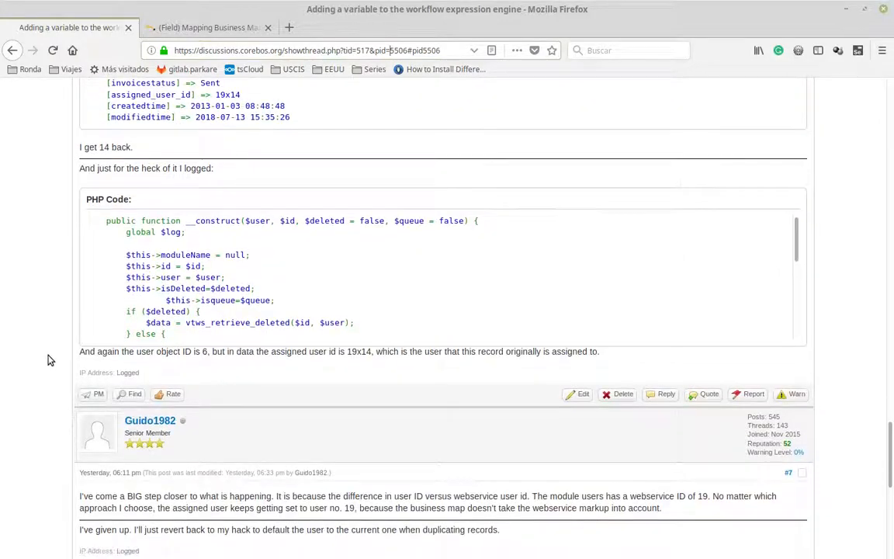
scroll(49, 359, down, 7)
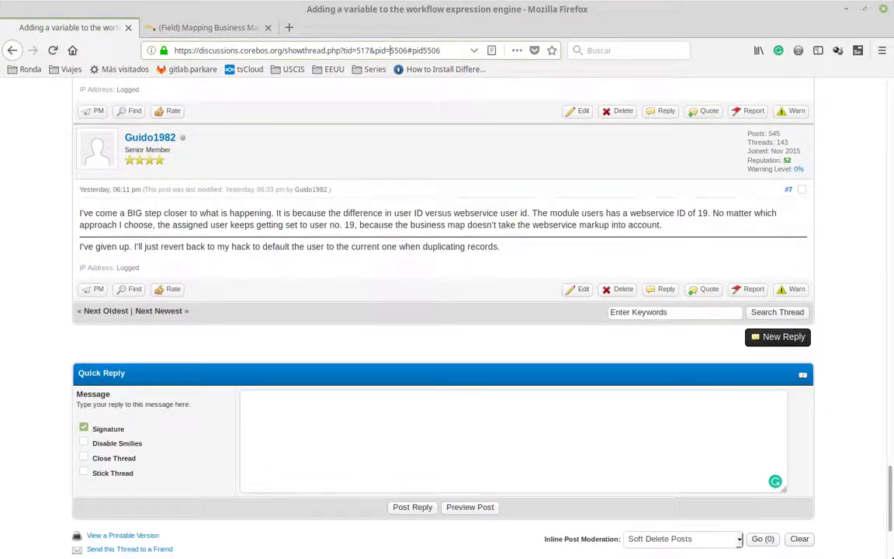
key(Home)
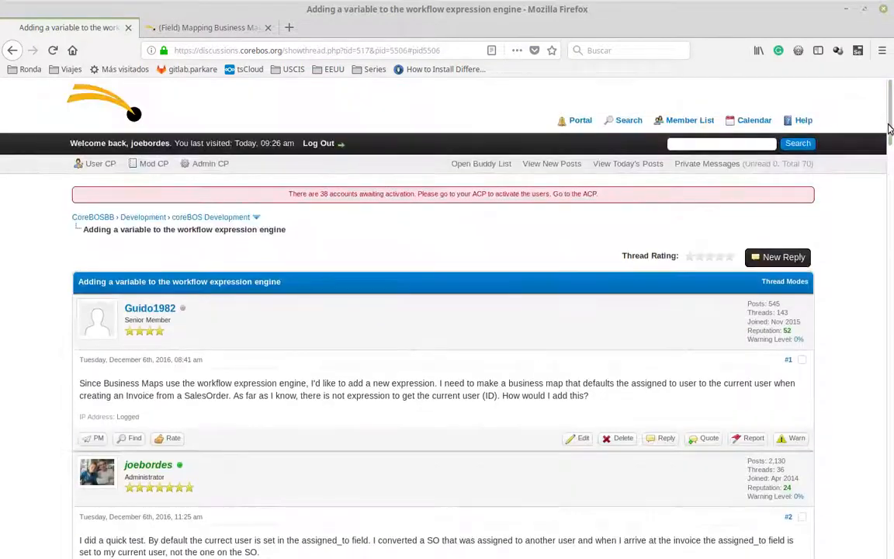
scroll(419, 339, down, 5)
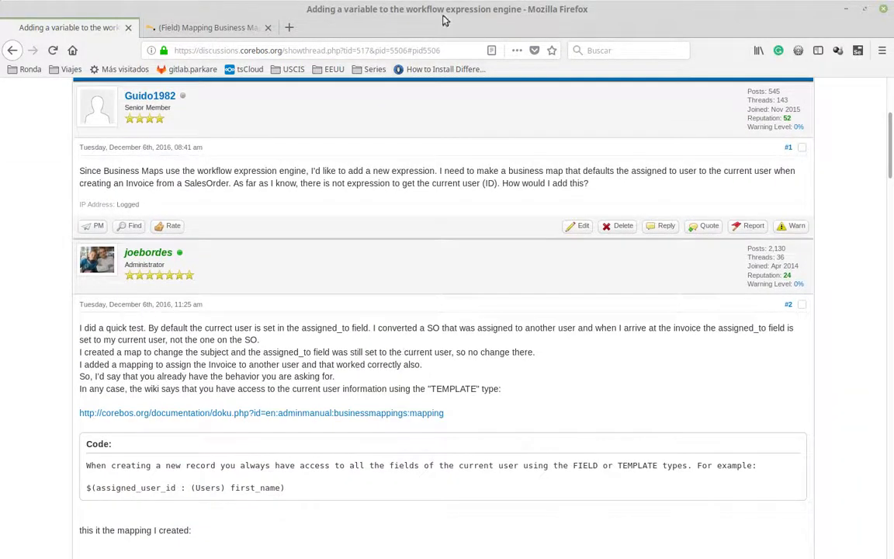
Examine the current-user example in the (Field) Mapping Business Mapping documentation and return to the forum thread.
click(185, 29)
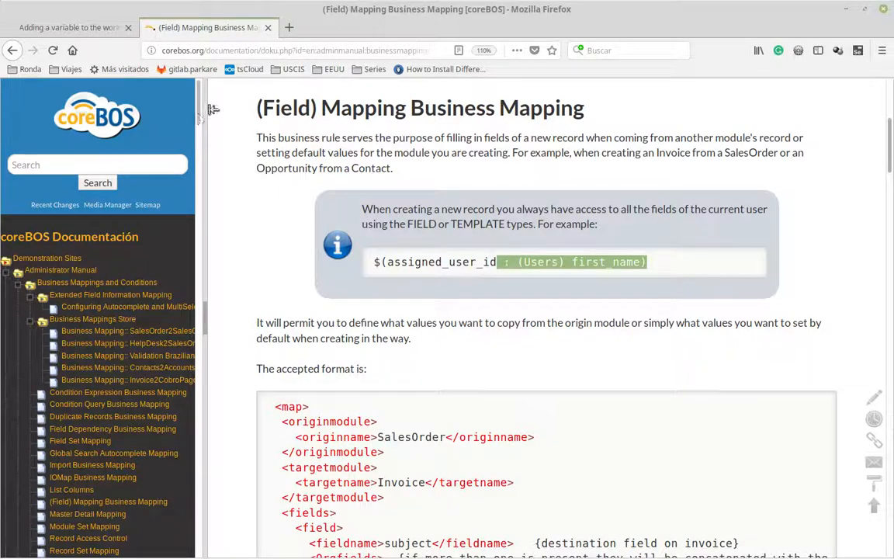
drag(401, 50, 457, 52)
click(401, 52)
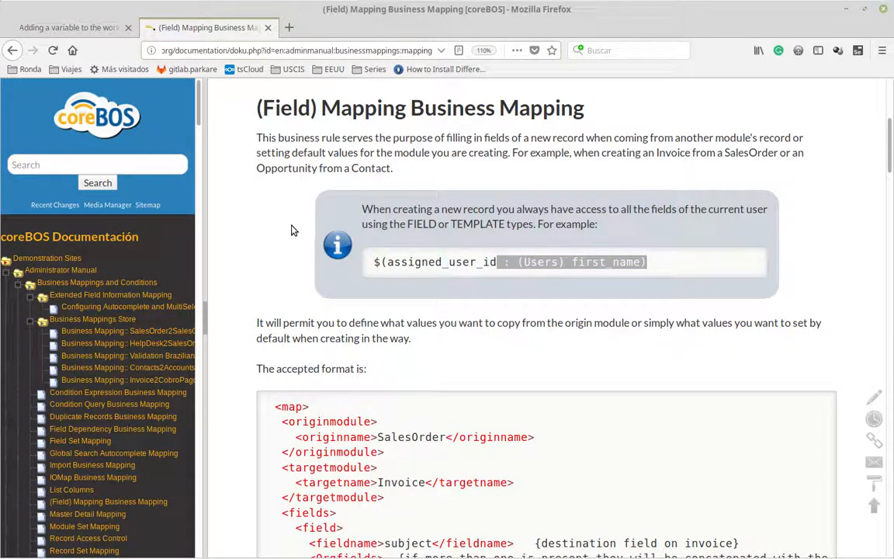
click(386, 279)
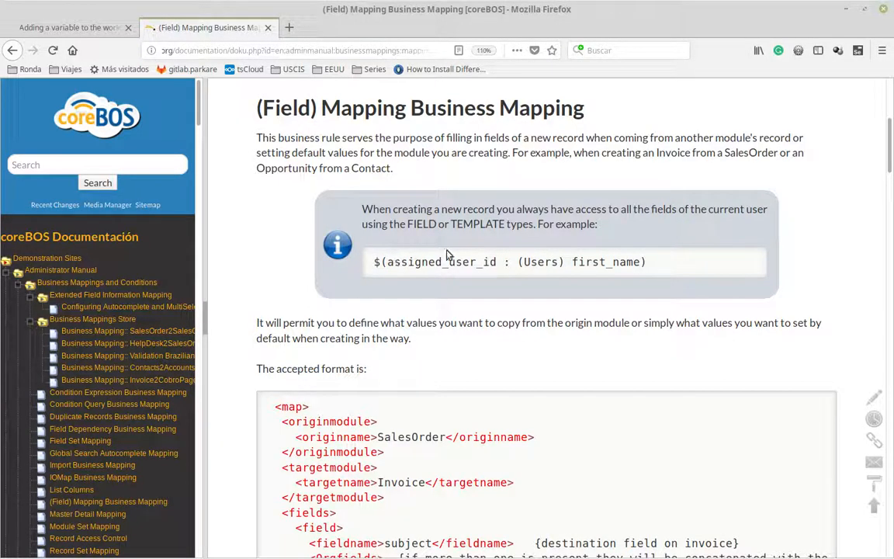
click(54, 29)
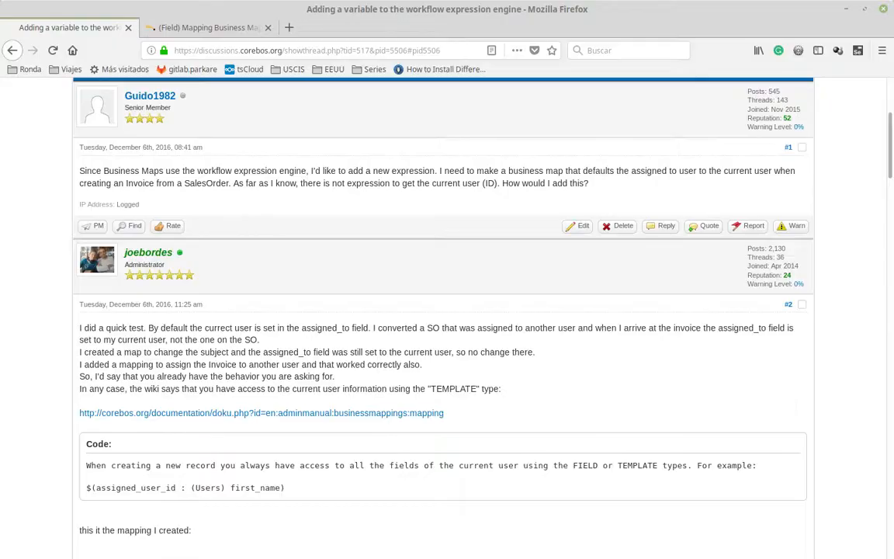
Switch to Chrome, look over the Oyakata sales order and the SalesOrder2Invoice map, and close the page editing the Stryke invoice.
key(alt+Tab)
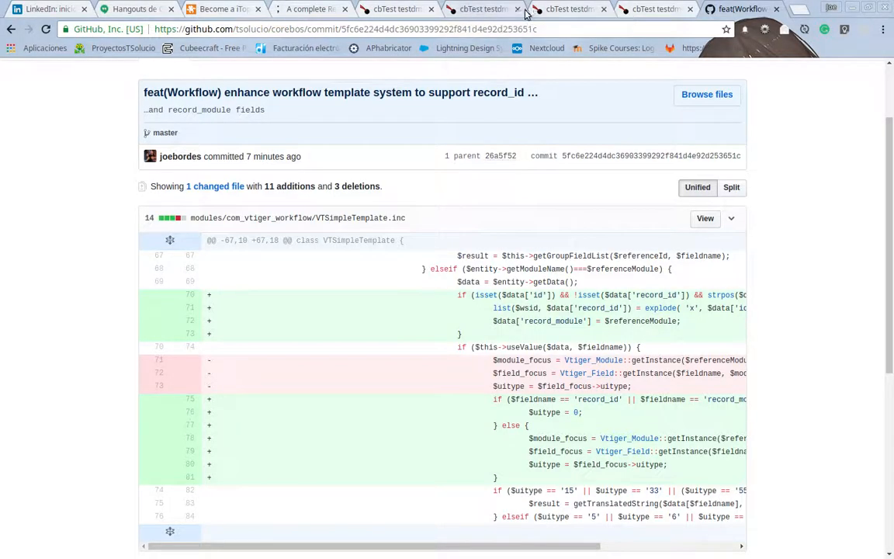
click(403, 10)
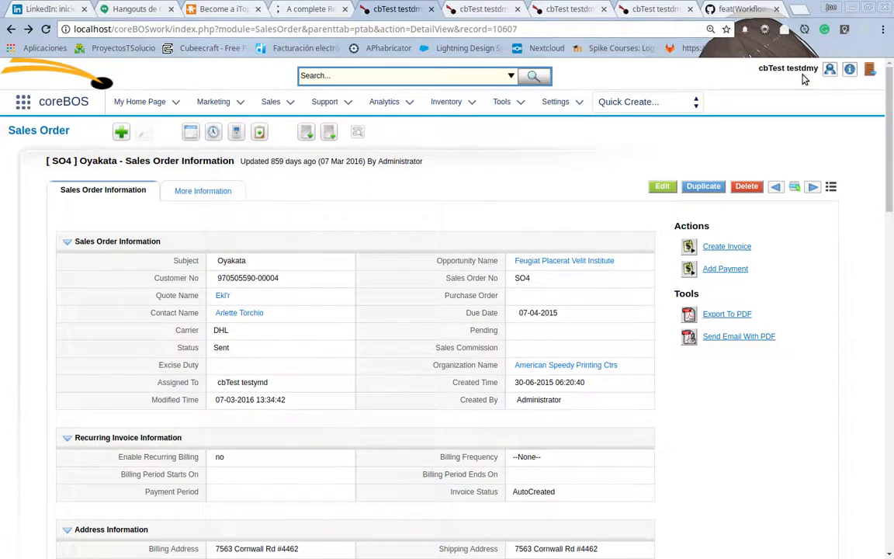
click(483, 8)
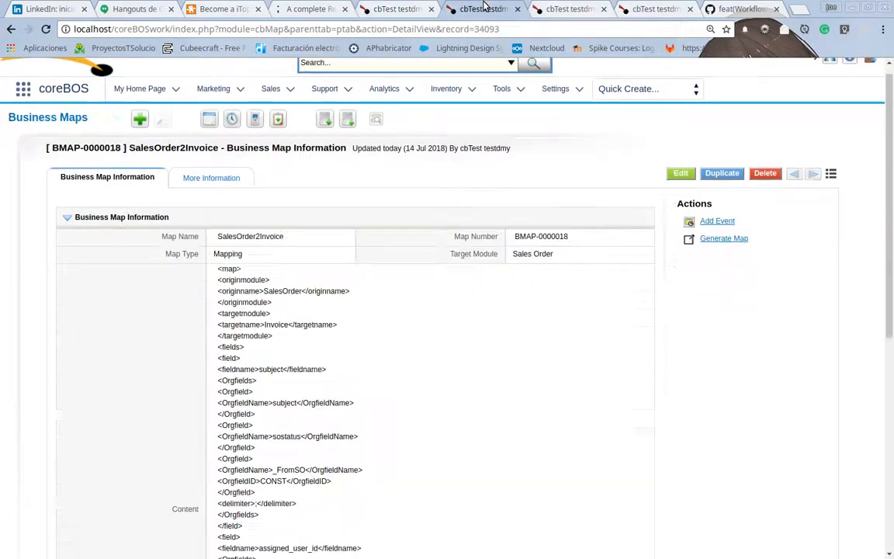
click(561, 10)
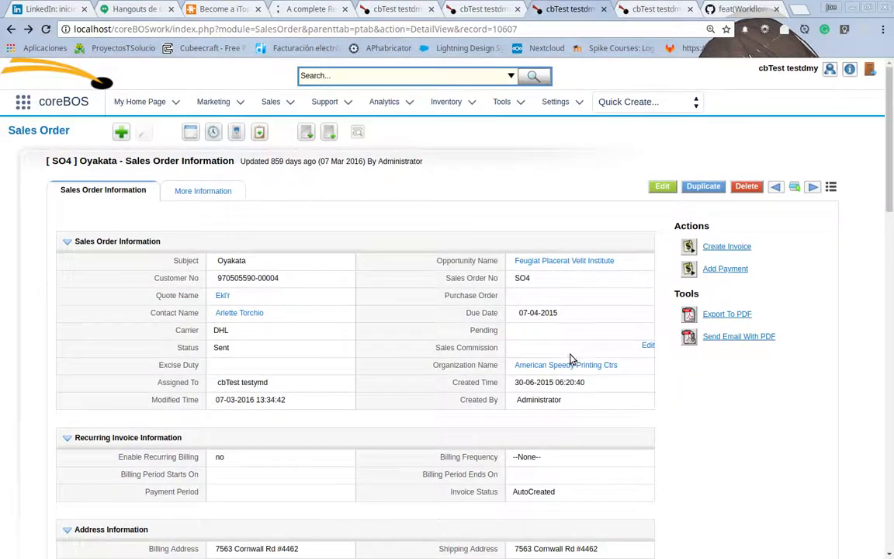
click(644, 9)
scroll(465, 116, up, 3)
mouse_move(466, 113)
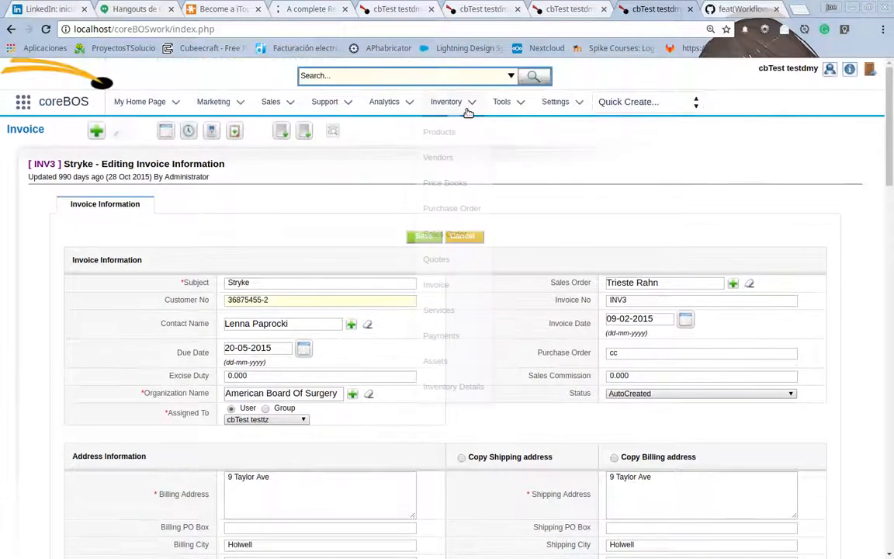
click(689, 9)
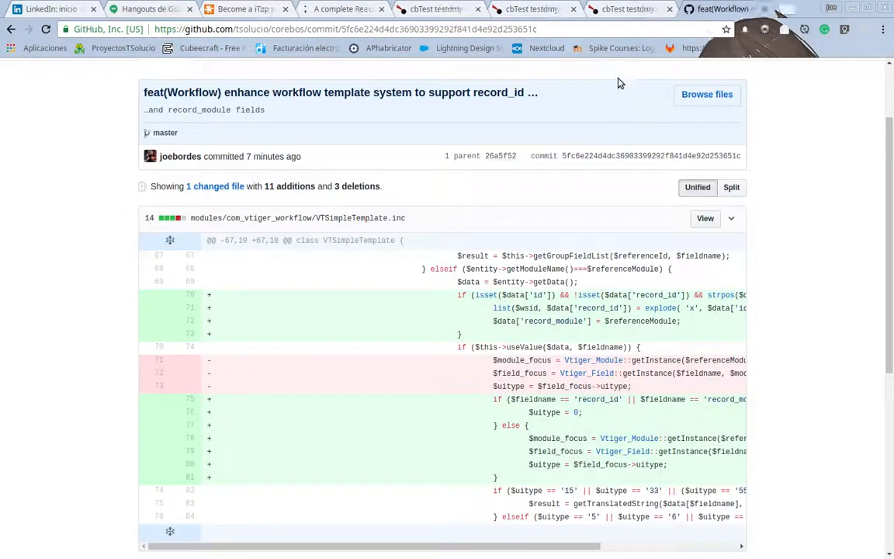
Rename the SalesOrder2Invoice business map as SalesOrder2Invoice_UNACTIVE and save it.
click(608, 7)
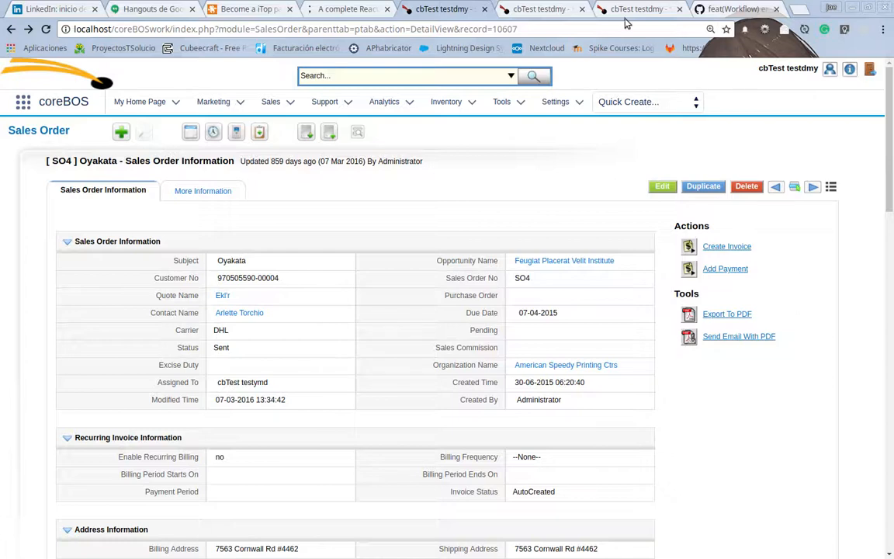
click(543, 9)
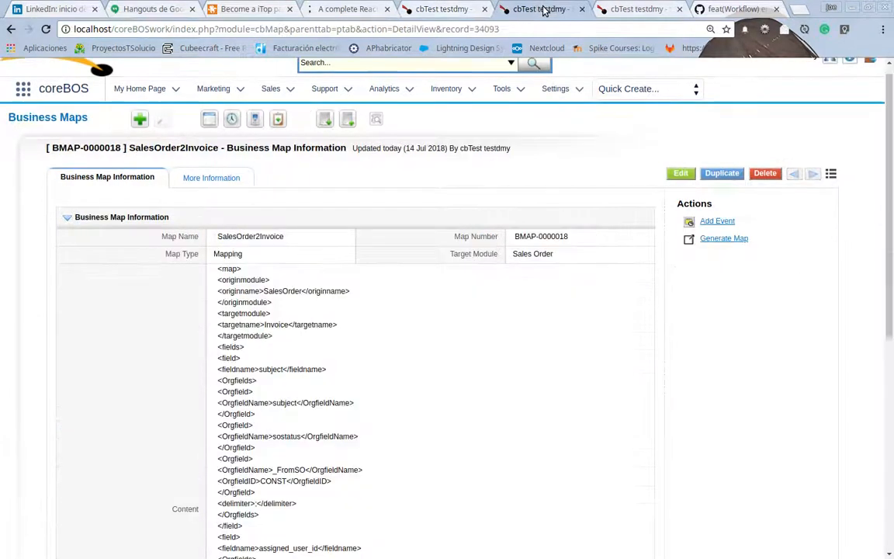
click(259, 237)
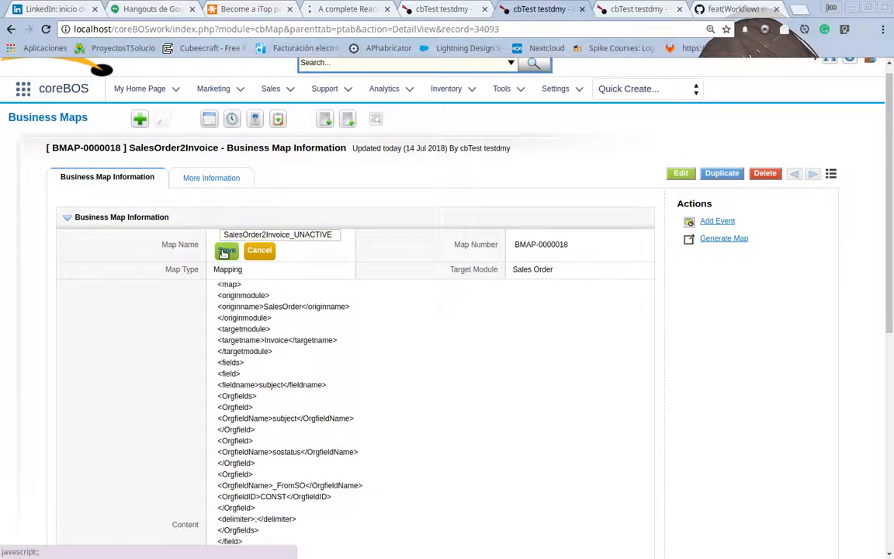
click(226, 250)
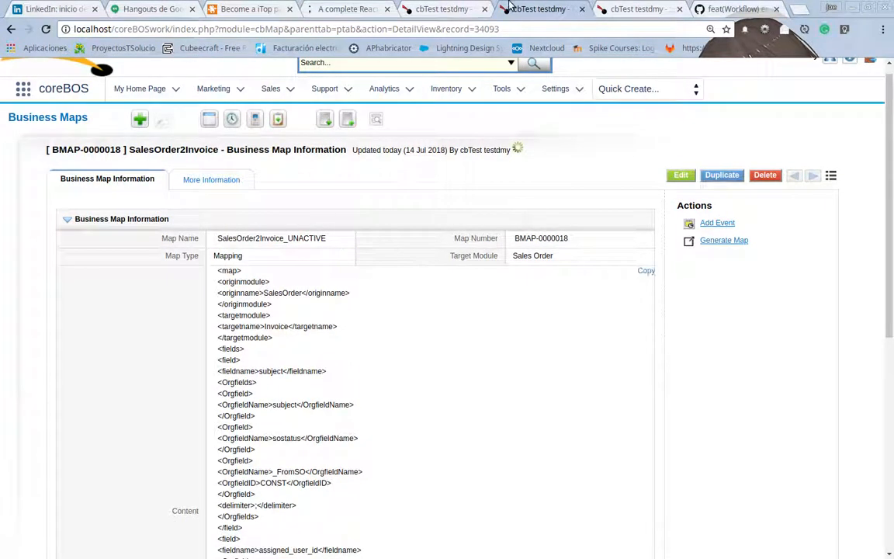
Review the invoice form generated from the Oyakata sales order, cancel it, and recheck the default assigned user request in the Firefox forum thread.
click(447, 11)
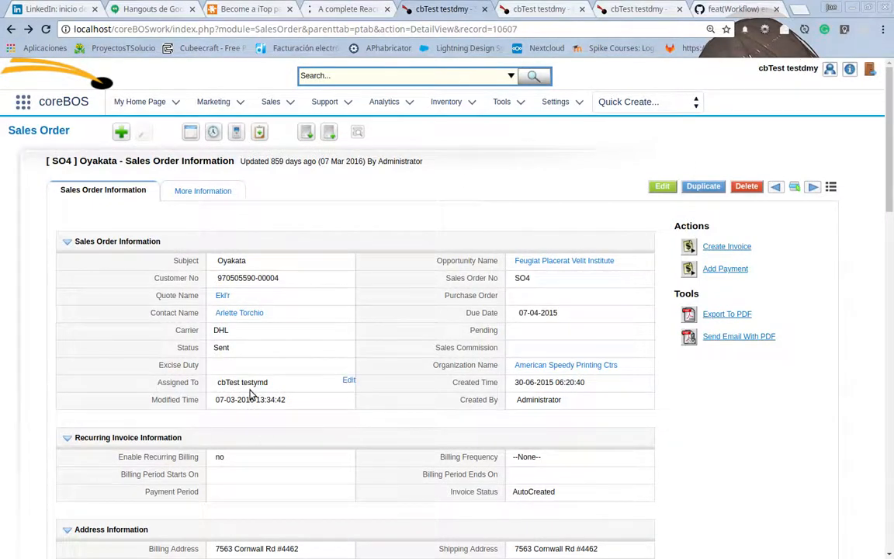
click(730, 249)
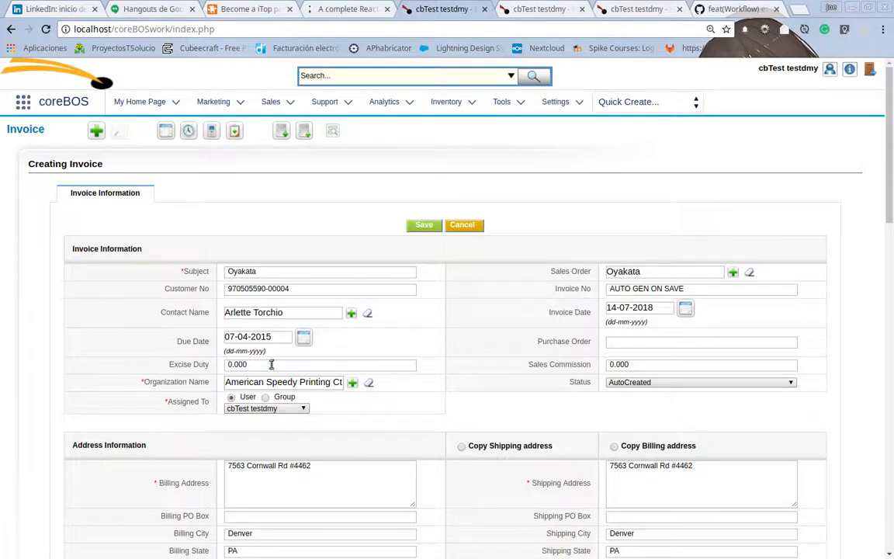
scroll(288, 442, down, 3)
scroll(496, 431, down, 3)
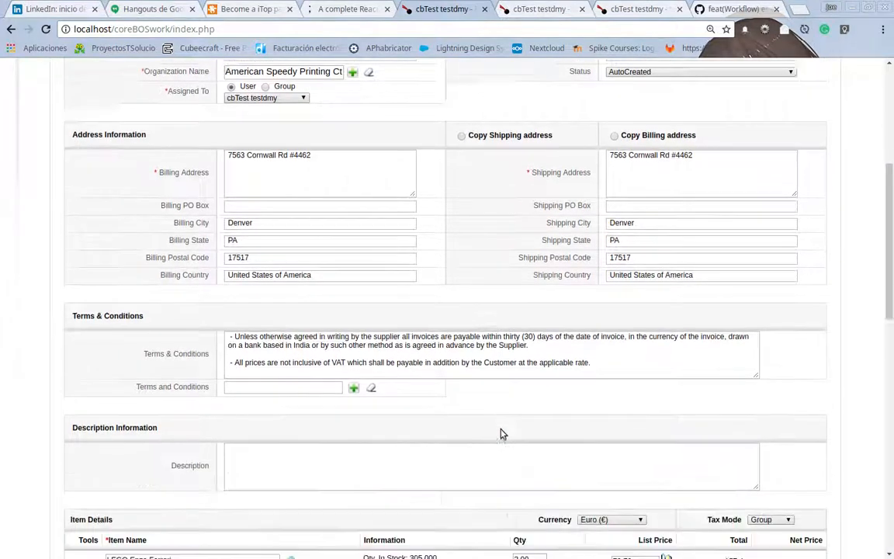
scroll(466, 411, up, 3)
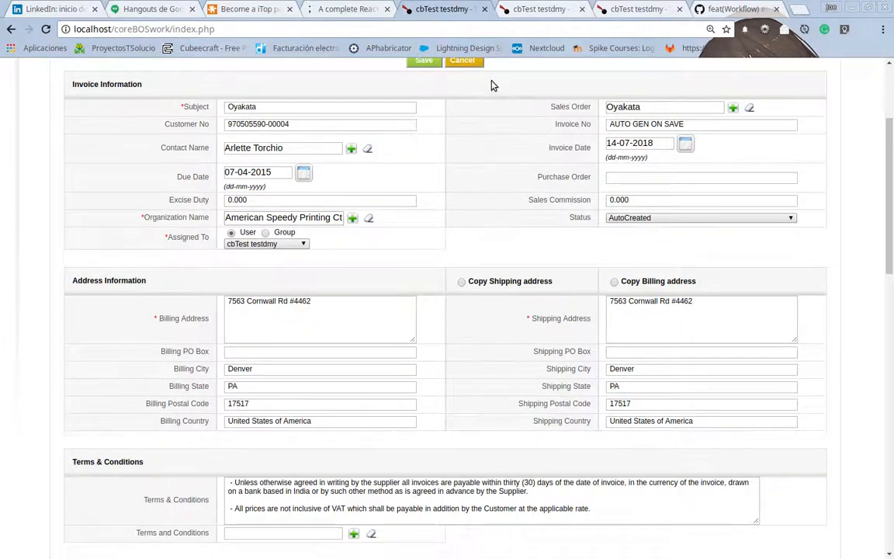
scroll(491, 85, up, 2)
click(462, 163)
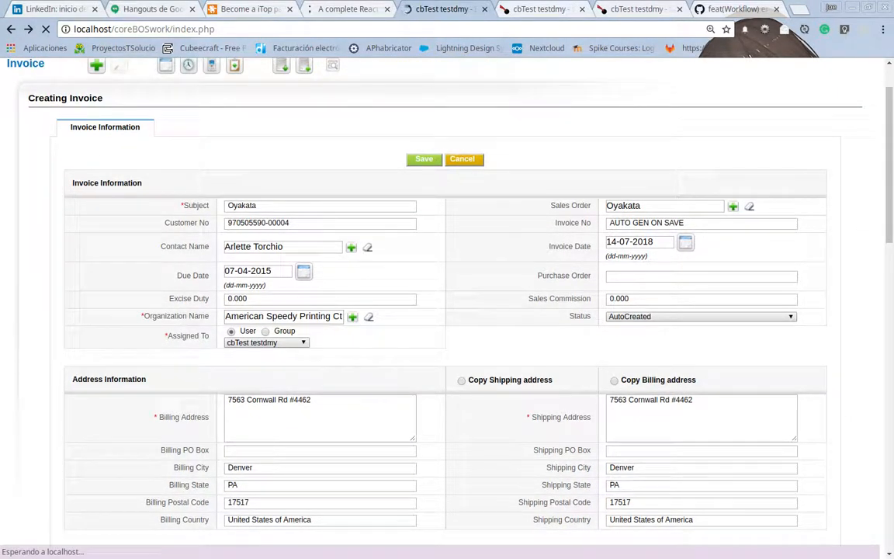
key(alt+Tab)
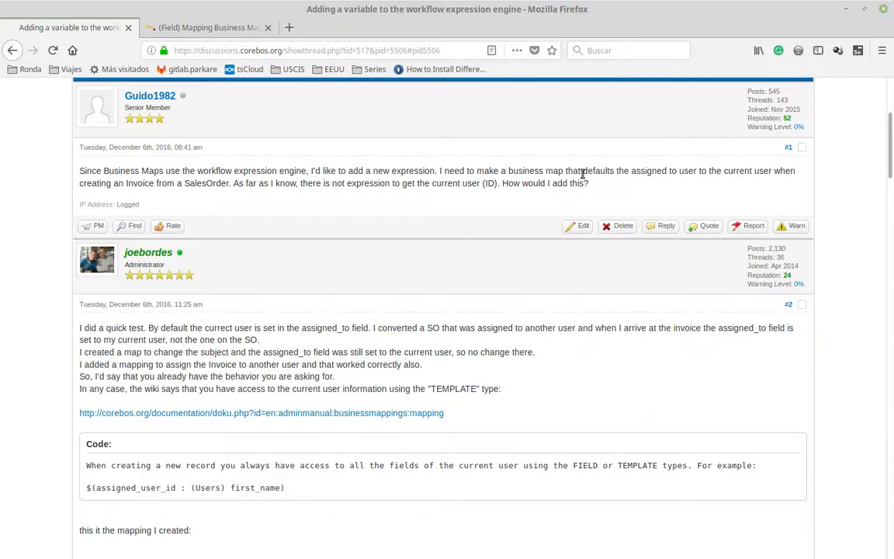
drag(585, 173, 775, 171)
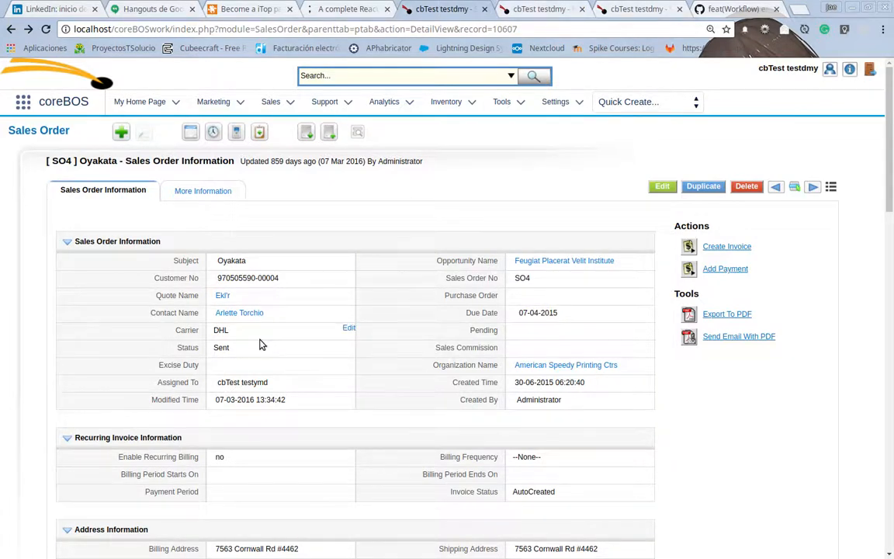
Return to the business map in Chrome, set its name back to SalesOrder2Invoice and save it.
key(ctrl+Tab)
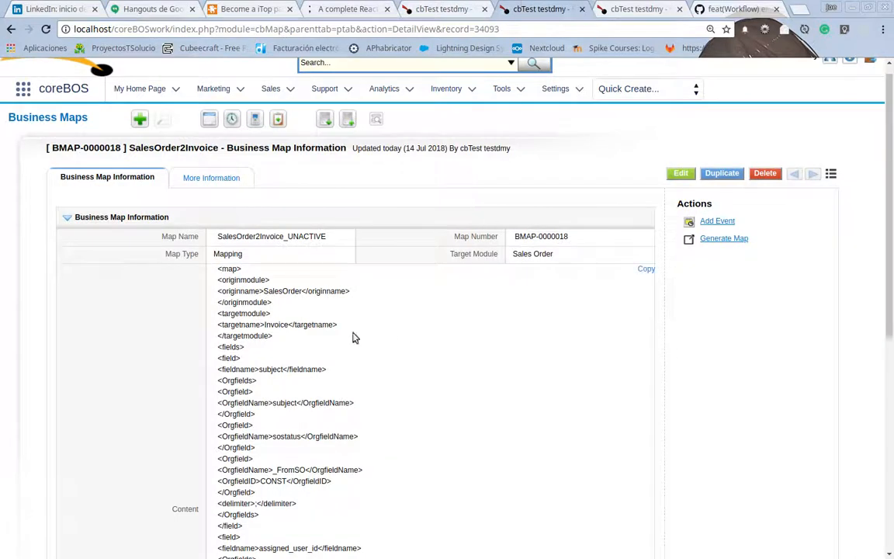
click(284, 237)
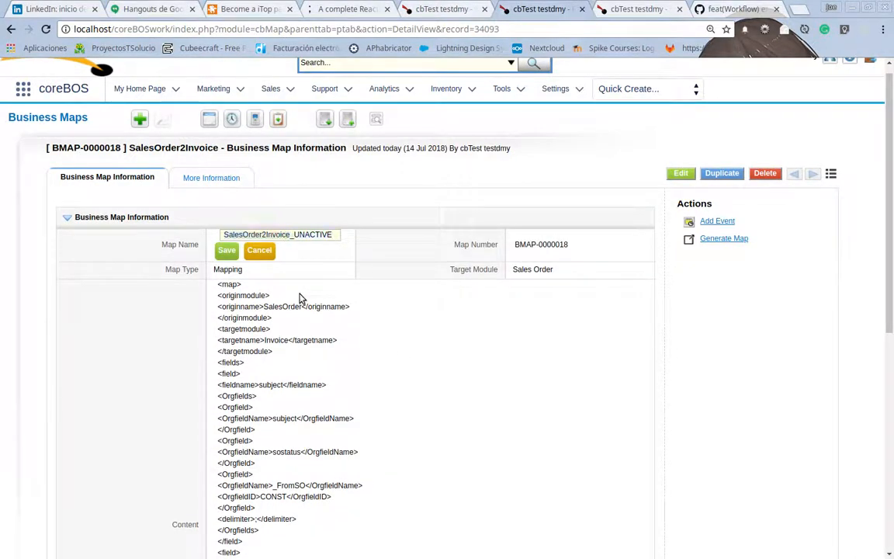
key(BackSpace)
key(BackSpace)
key(BackSpace)
key(BackSpace)
key(BackSpace)
key(BackSpace)
key(BackSpace)
key(BackSpace)
key(BackSpace)
click(223, 257)
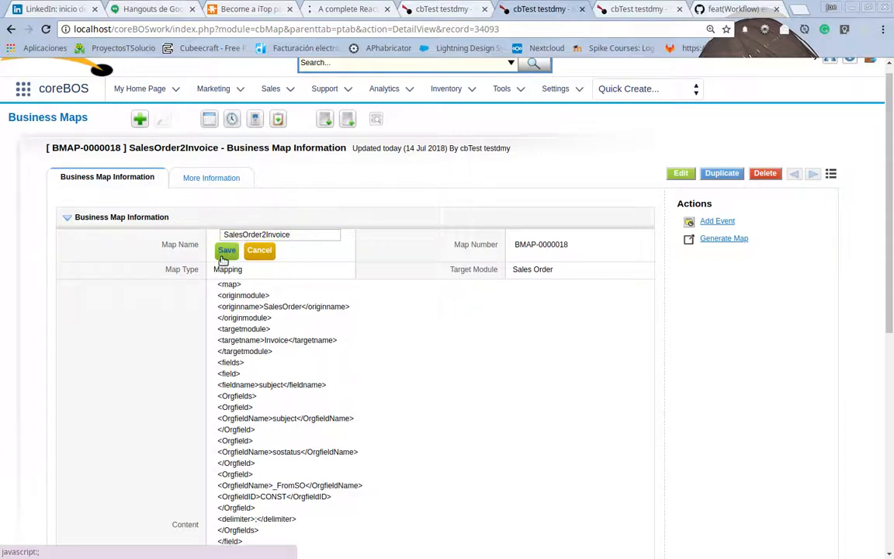
Save the SalesOrder2Invoice map name and open the map's Content for editing in an enlarged text box.
click(226, 253)
scroll(315, 341, down, 3)
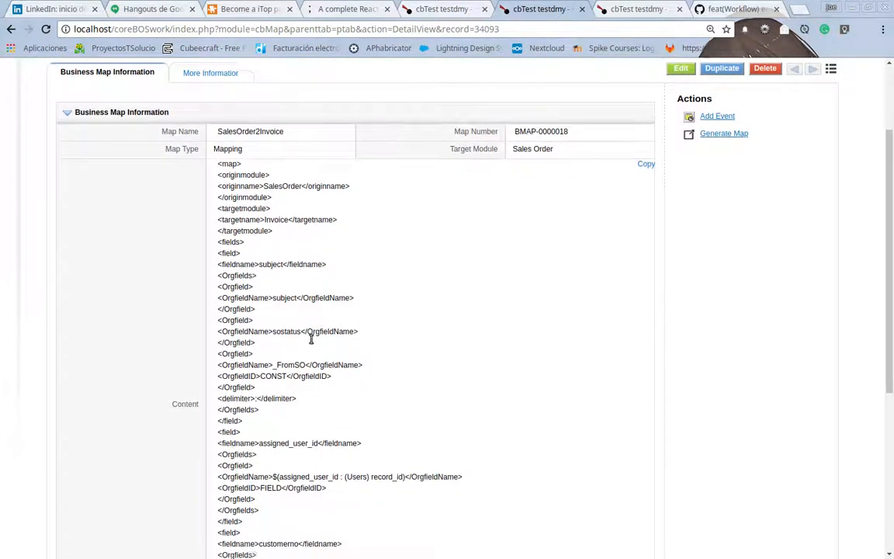
scroll(310, 341, down, 2)
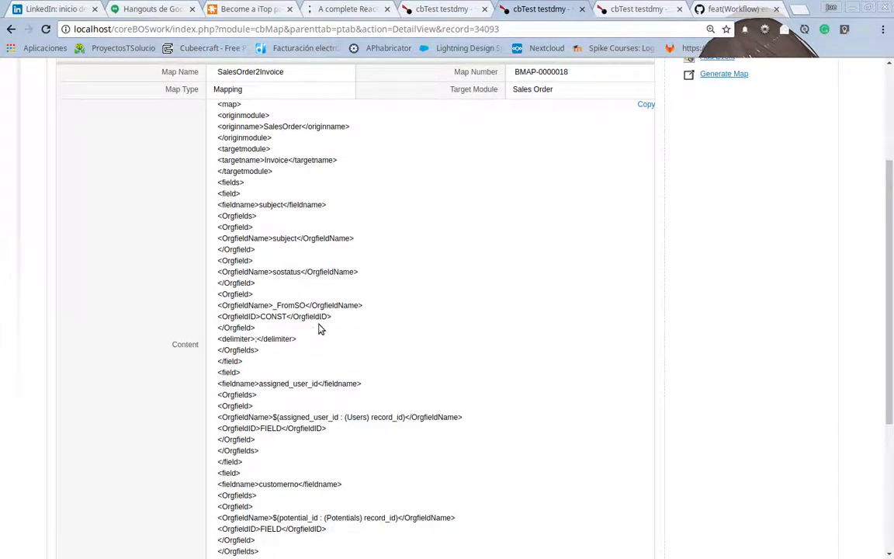
click(322, 318)
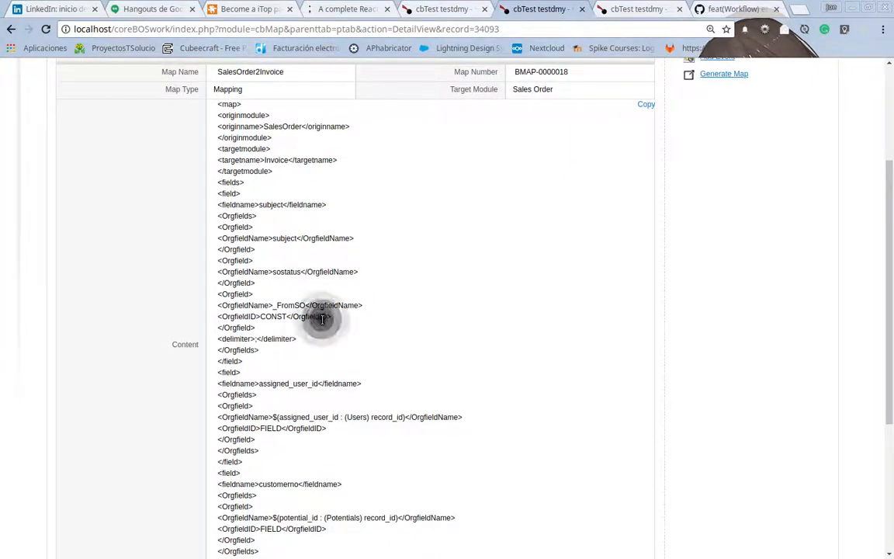
double_click(283, 129)
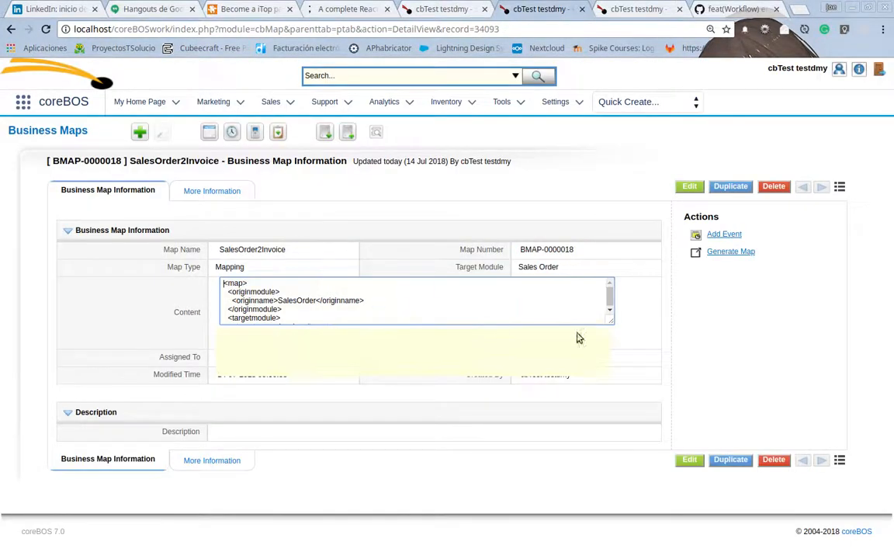
drag(611, 323, 718, 557)
scroll(782, 382, down, 1)
scroll(782, 388, down, 3)
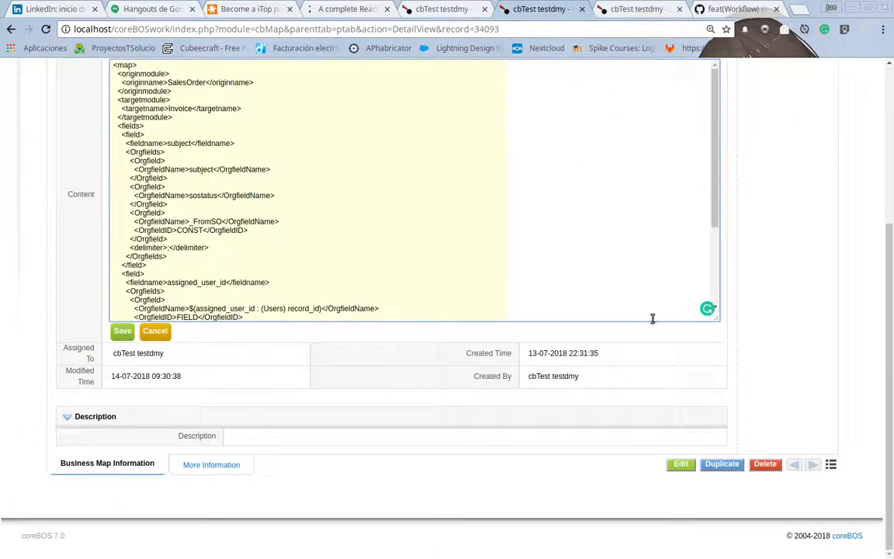
click(721, 384)
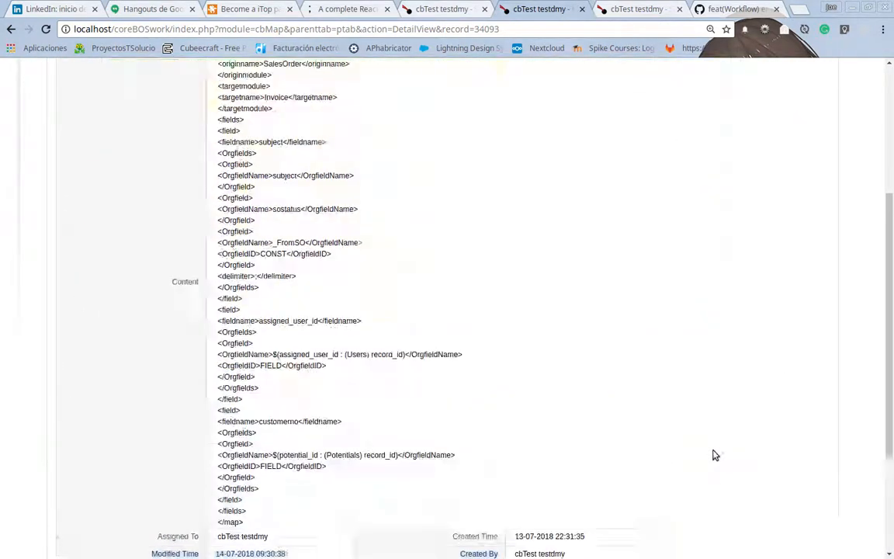
scroll(718, 426, up, 2)
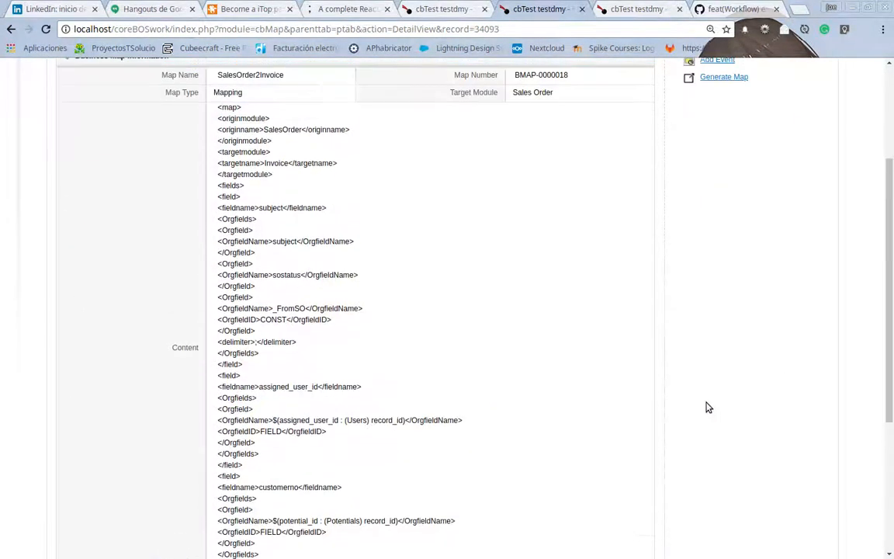
click(401, 350)
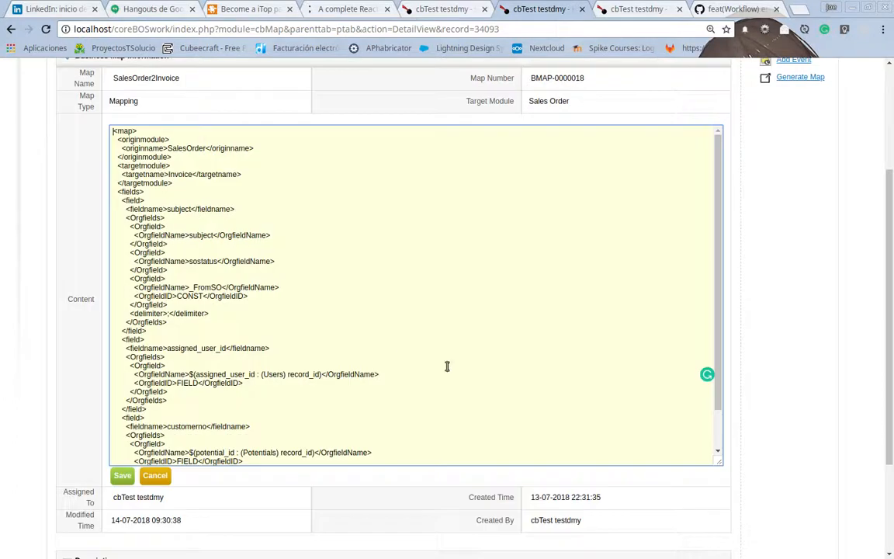
Examine the origin module, target module and subject mapping in the map content, and highlight the assigned_user_id and customerno field blocks.
double_click(184, 149)
double_click(180, 174)
double_click(180, 209)
scroll(210, 250, down, 1)
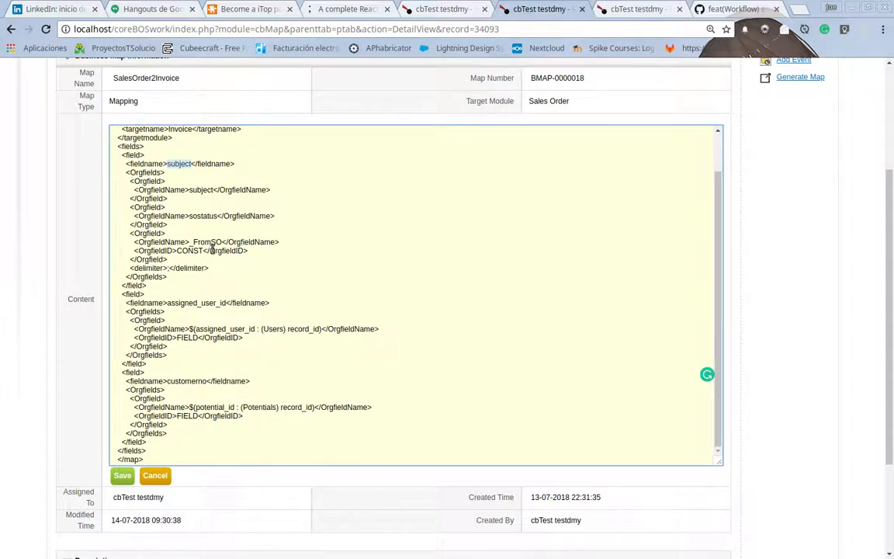
click(177, 345)
drag(115, 294, 103, 452)
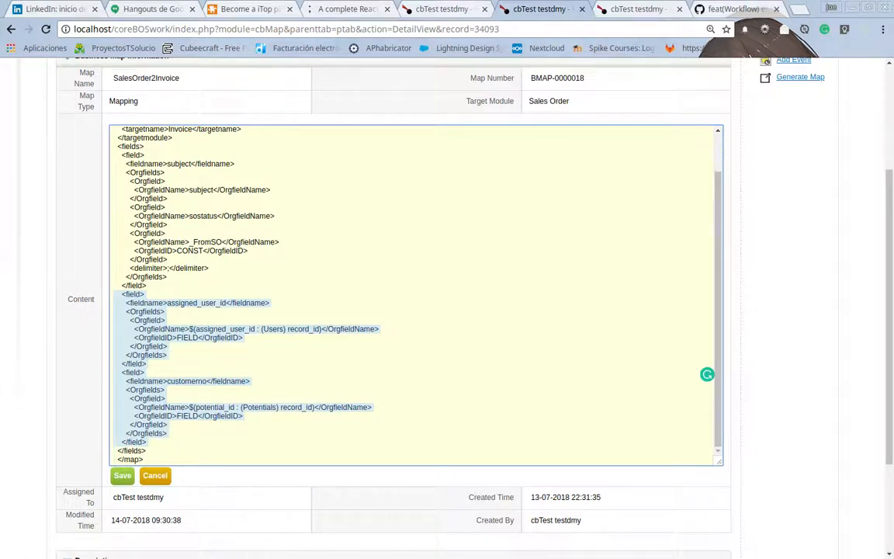
key(alt+Tab)
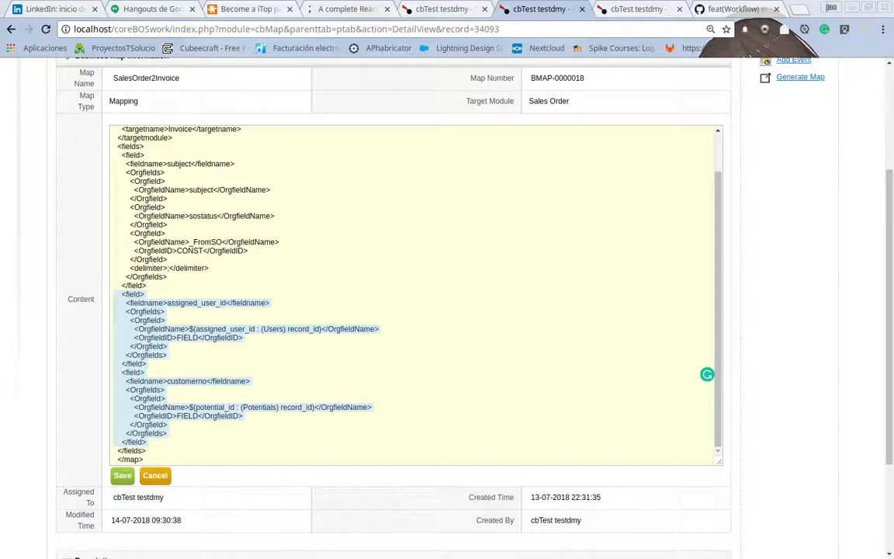
In the assigned_user_id field block, set the OrgfieldName to 8 and the OrgfieldID to CONST.
click(189, 303)
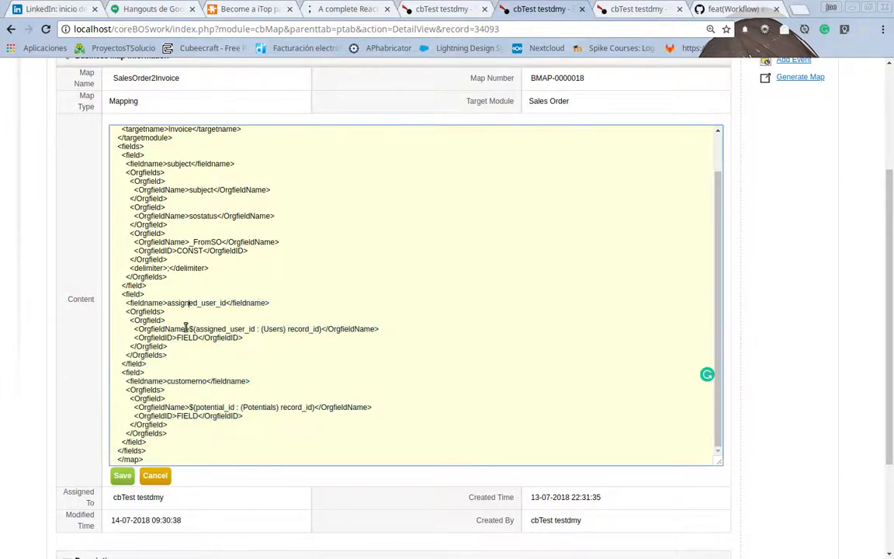
double_click(184, 304)
click(188, 329)
key(shift+Right)
key(shift+Right)
key(shift+Right)
key(shift+Right)
key(shift+Right)
key(shift+Right)
key(shift+Right)
key(shift+Right)
key(shift+Right)
key(shift+Right)
key(shift+Right)
key(shift+Right)
key(shift+Right)
key(shift+Right)
key(shift+Right)
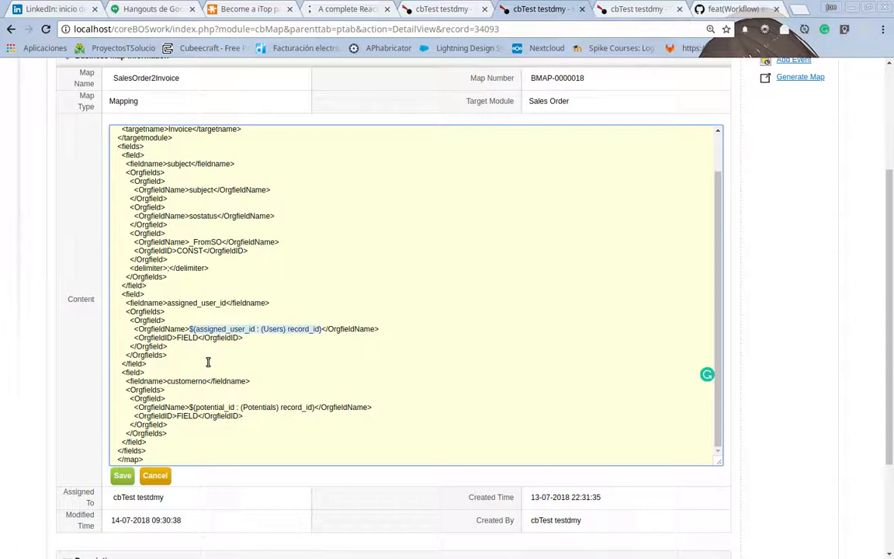
text($)
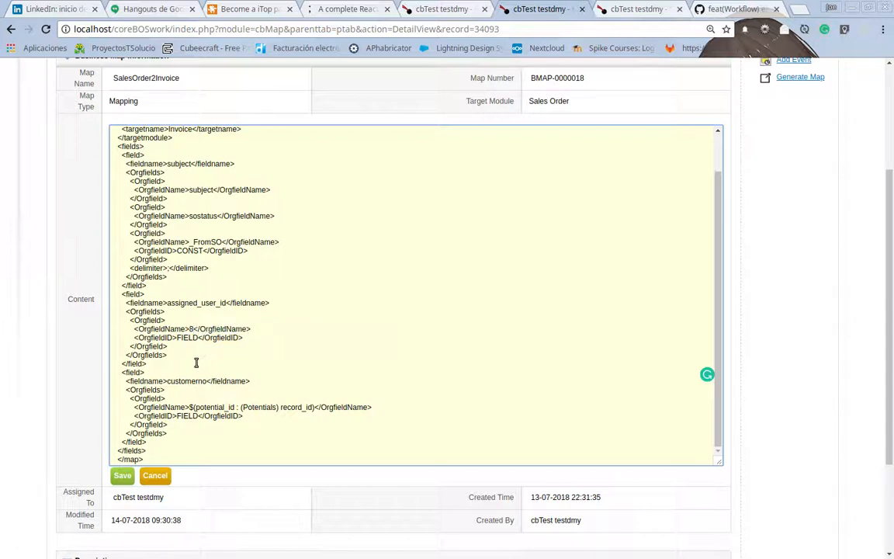
double_click(187, 338)
text(CONST)
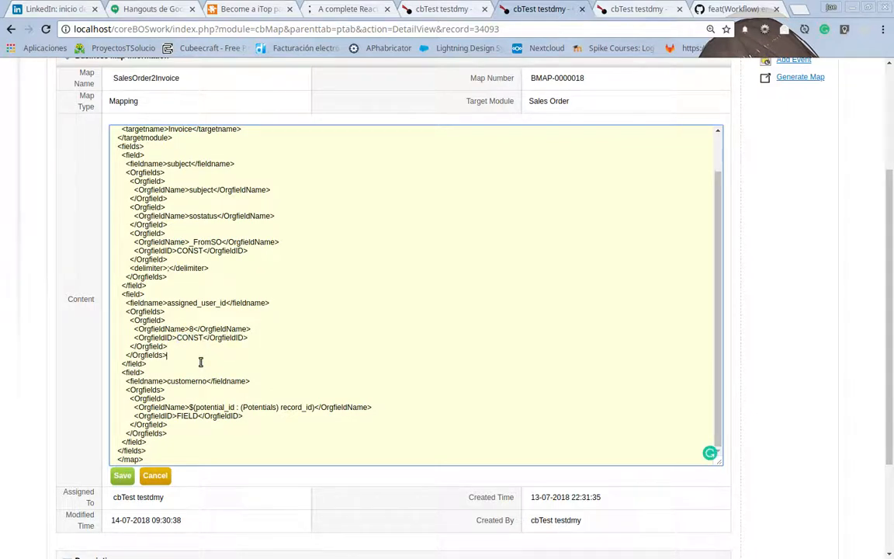
Delete the customerno field block from the map content and save the map.
key(shift+Down)
key(shift+Down)
key(shift+Down)
key(shift+Down)
key(shift+Down)
key(shift+Down)
key(shift+Down)
key(shift+Down)
key(shift+Down)
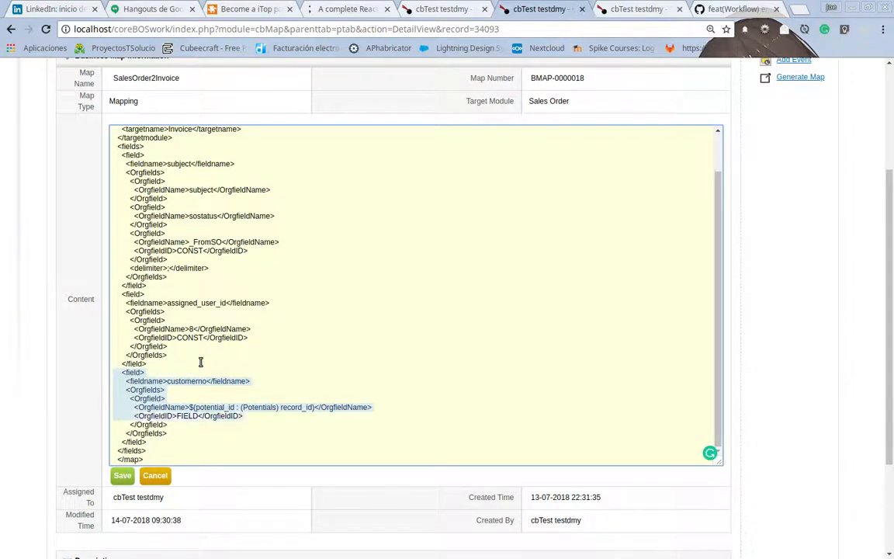
key(Delete)
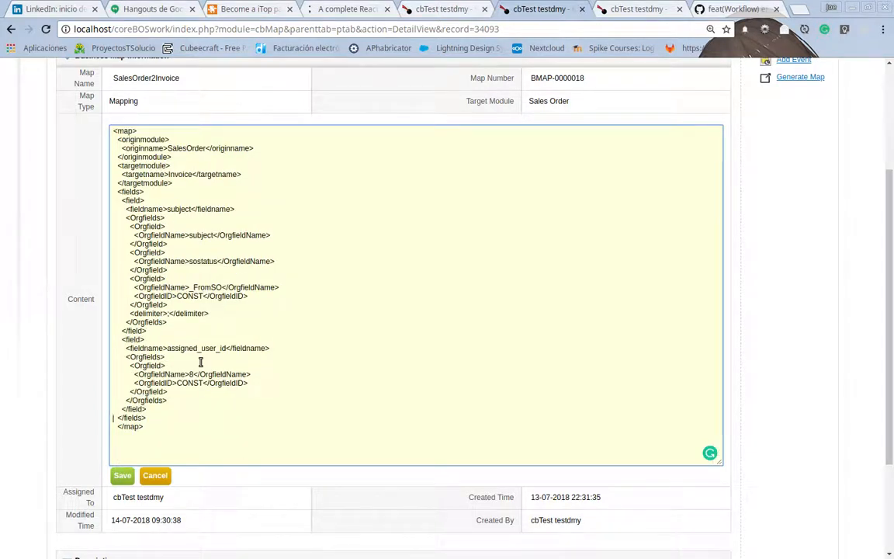
click(120, 480)
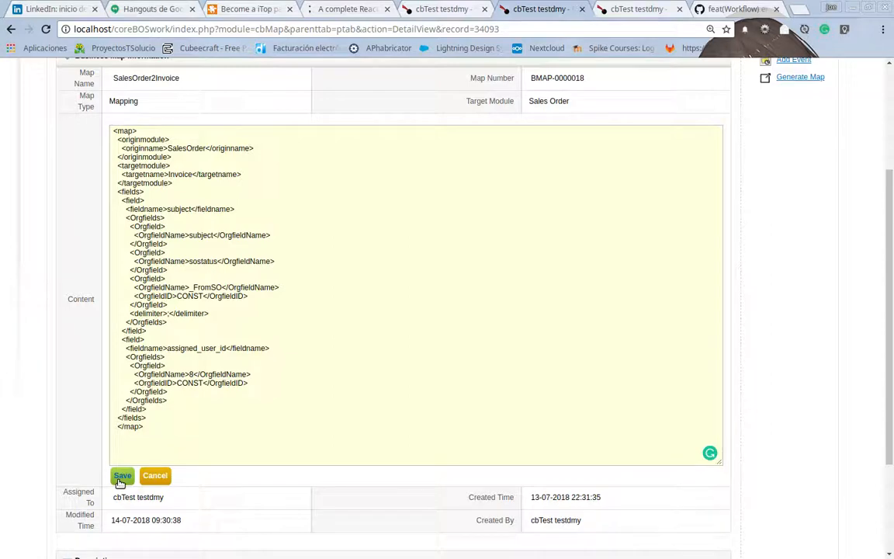
Create an invoice from the Oyakata sales order, check its assigned user, and cancel the invoice.
click(404, 12)
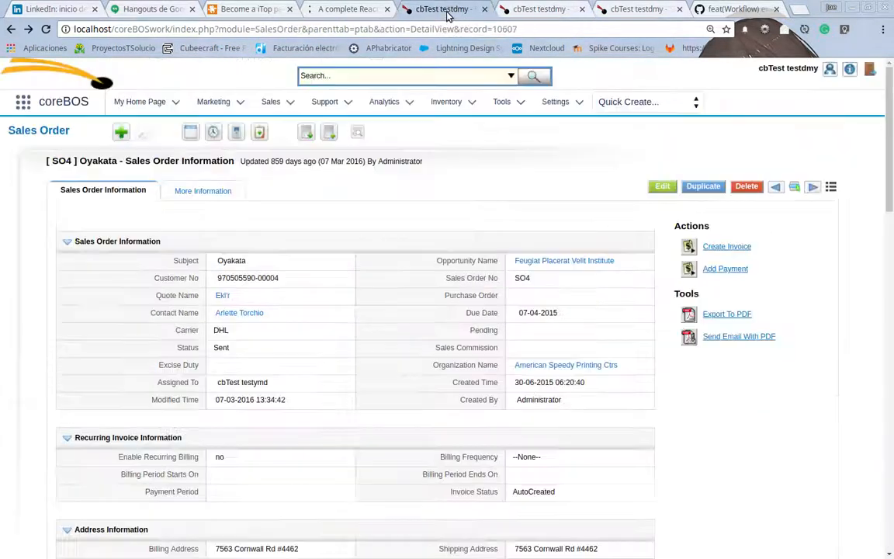
click(727, 247)
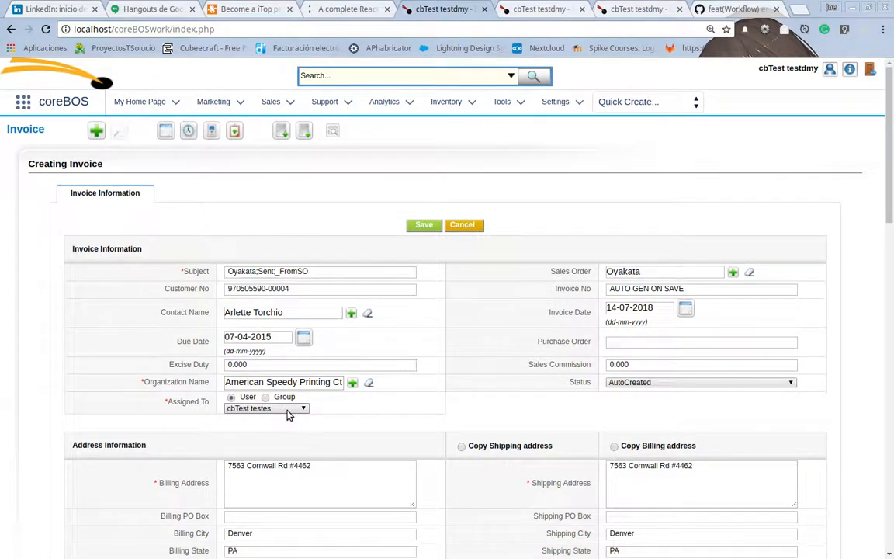
click(458, 225)
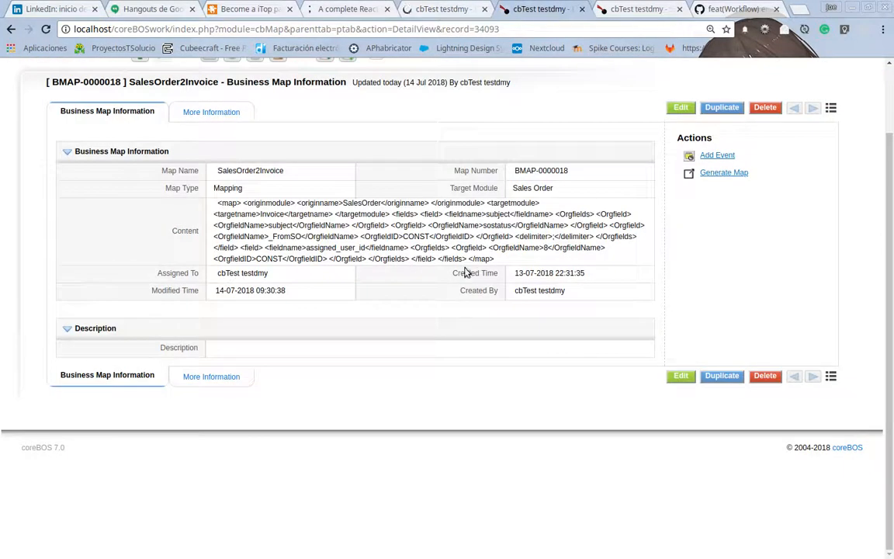
Return to the map, set the assigned_user_id block's OrgfieldName to assigned_user_id and OrgfieldID to FIELD, and save it.
double_click(425, 246)
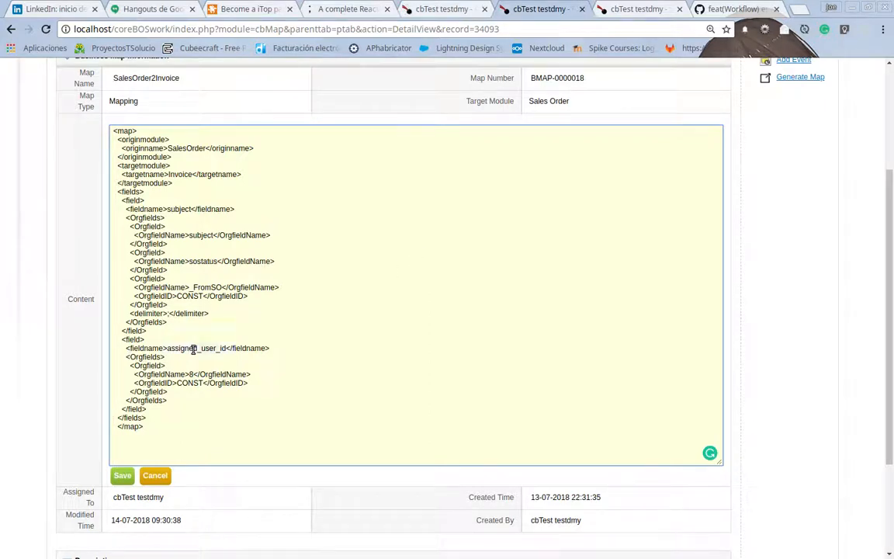
double_click(193, 350)
key(ctrl+c)
double_click(191, 374)
key(ctrl+v)
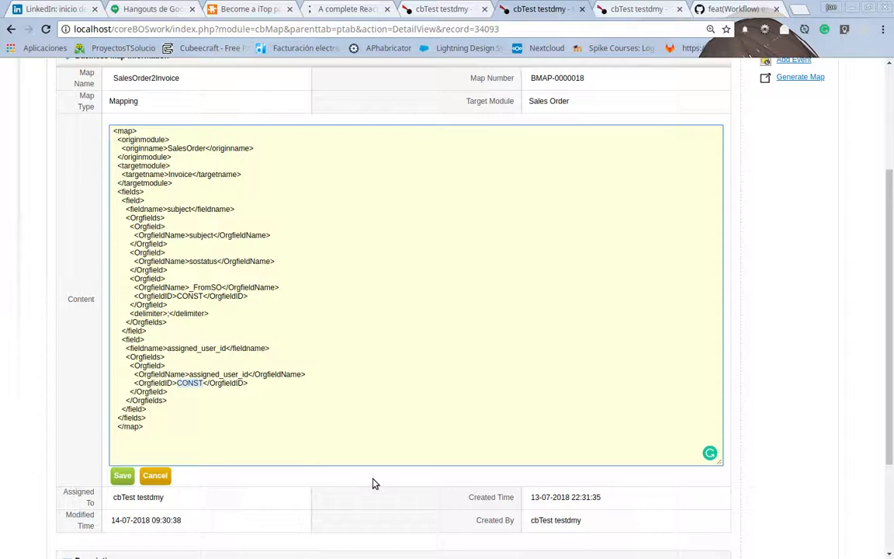
text(FIELD)
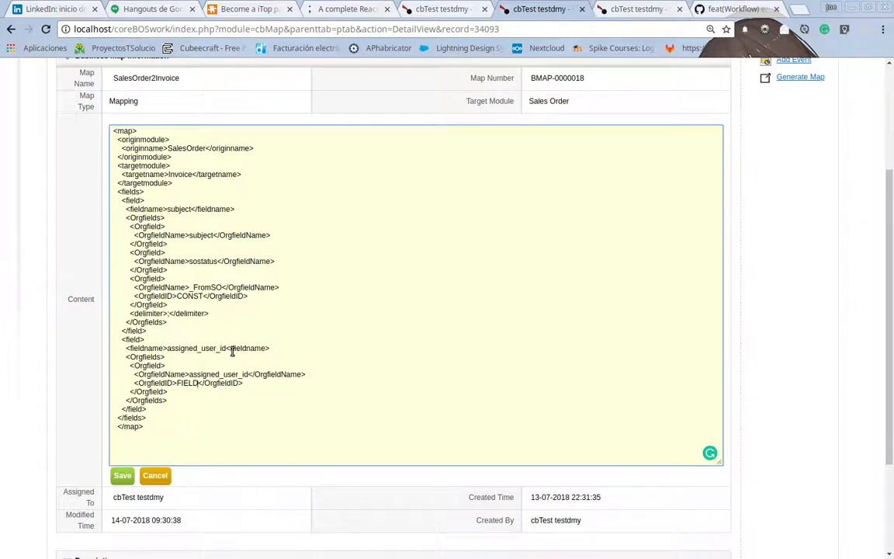
click(125, 475)
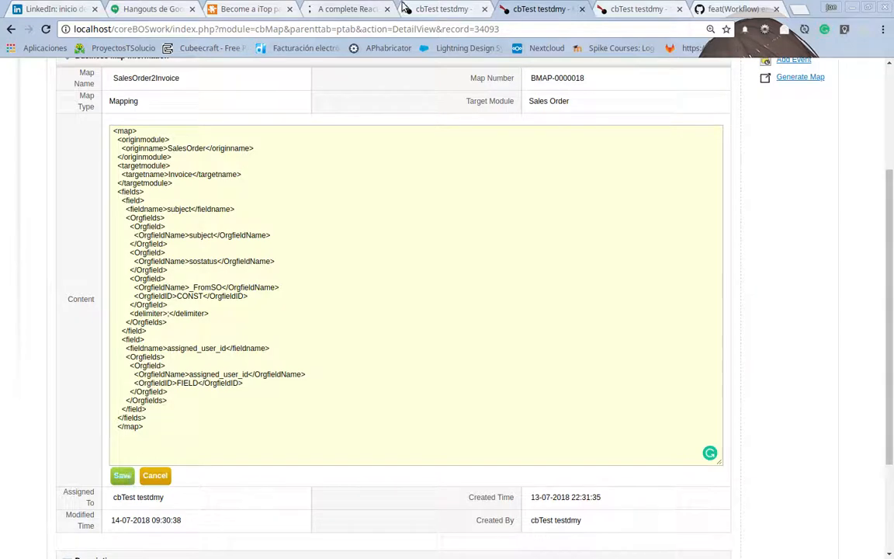
Generate the invoice form again from the Oyakata sales order, check its Assigned To value, and return to the business map.
click(442, 9)
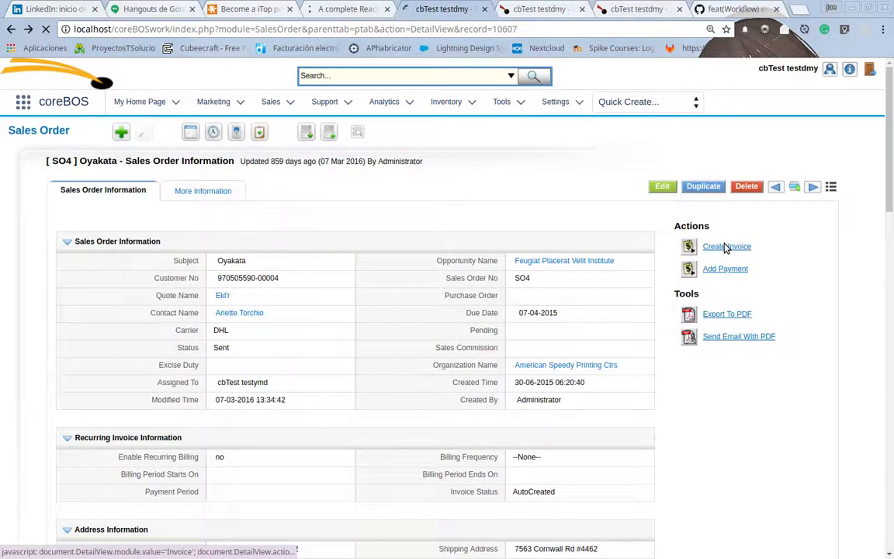
click(723, 247)
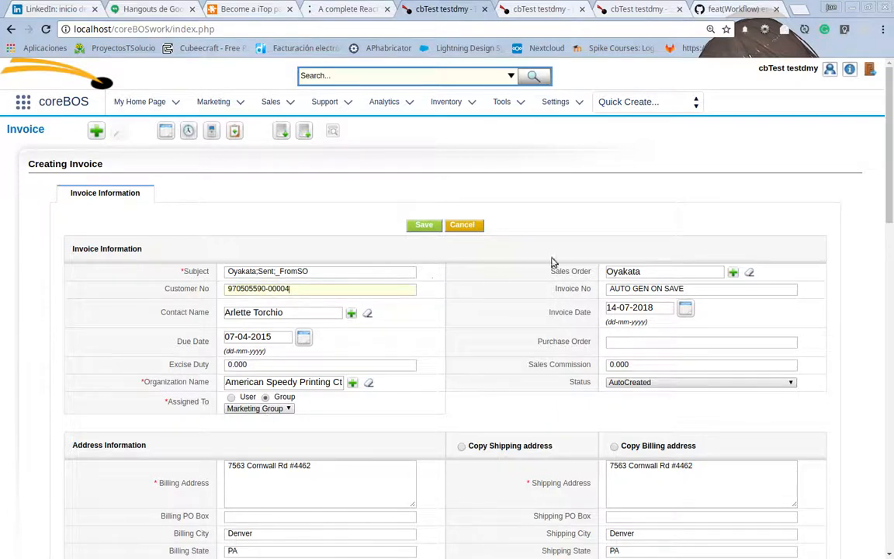
click(546, 9)
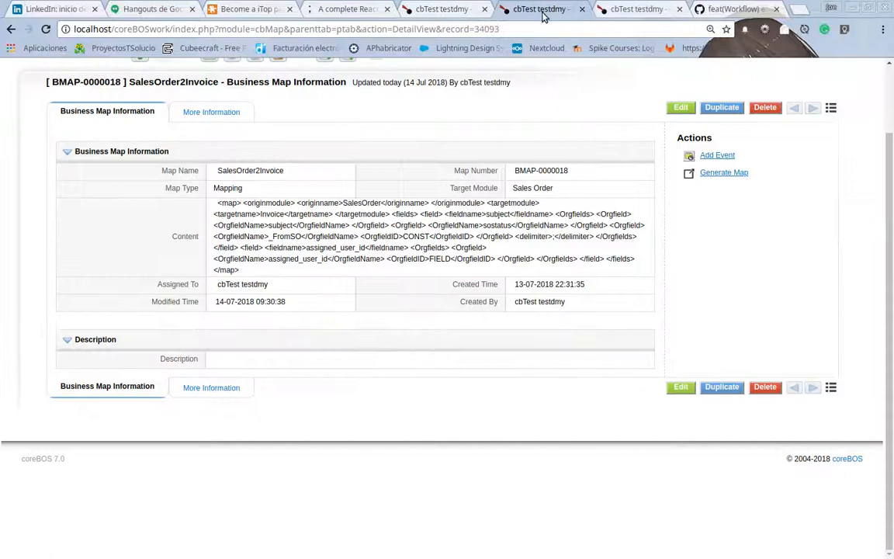
Change the target fieldname of the map's second field block to customerno and save the map.
double_click(399, 261)
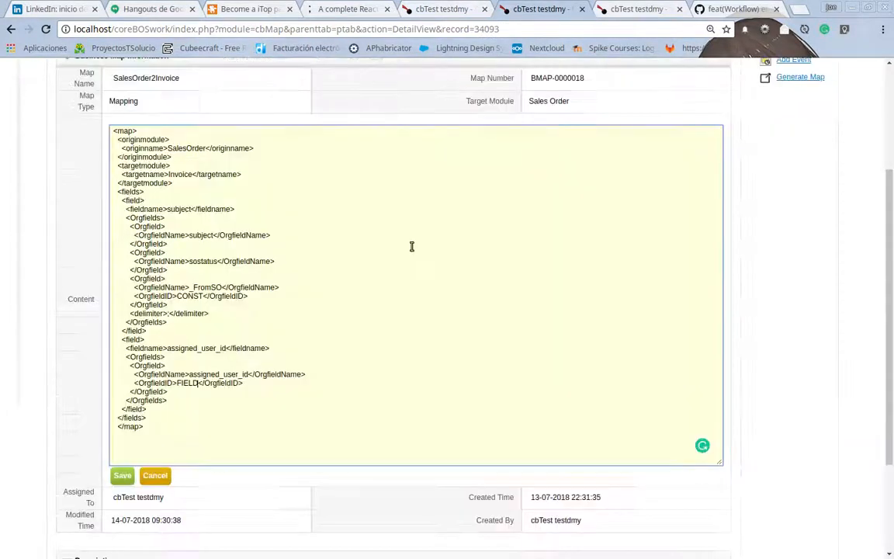
double_click(190, 348)
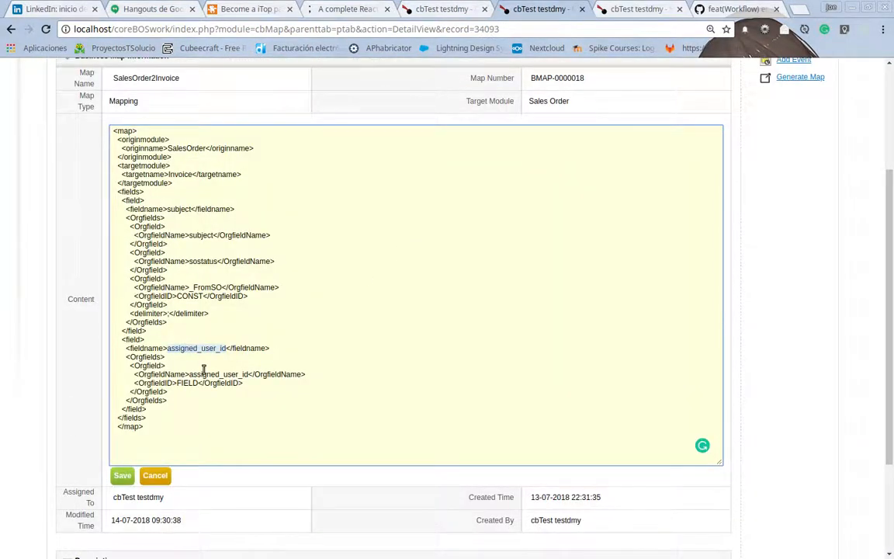
text(customerno)
click(122, 475)
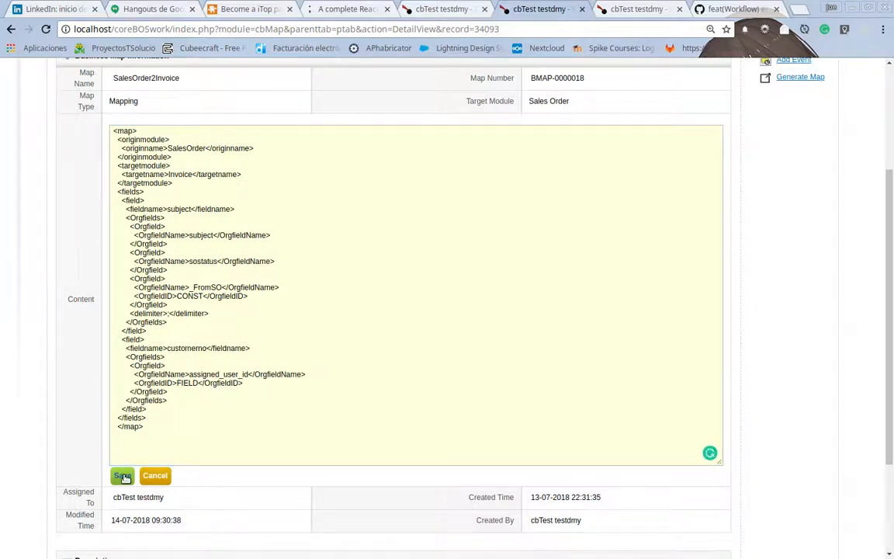
Reload the new invoice form, resubmitting its data, and check the Customer No value.
click(398, 8)
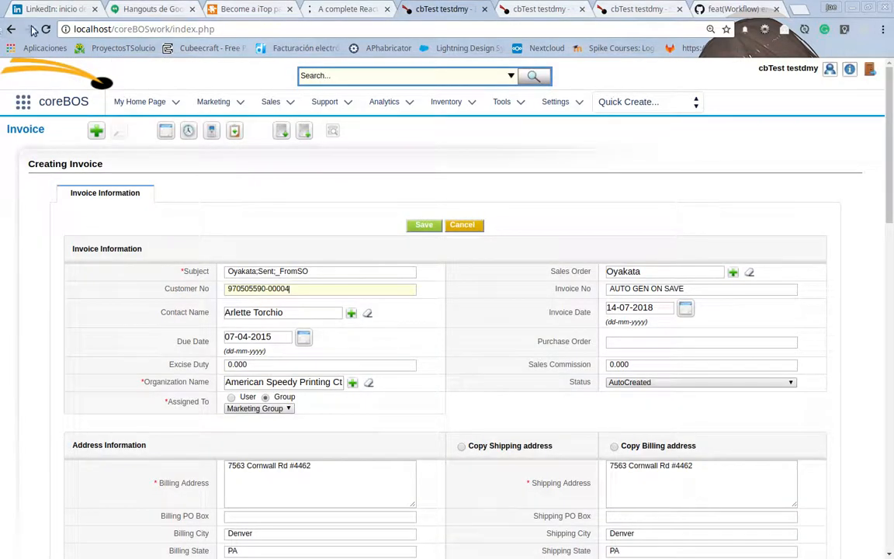
click(46, 29)
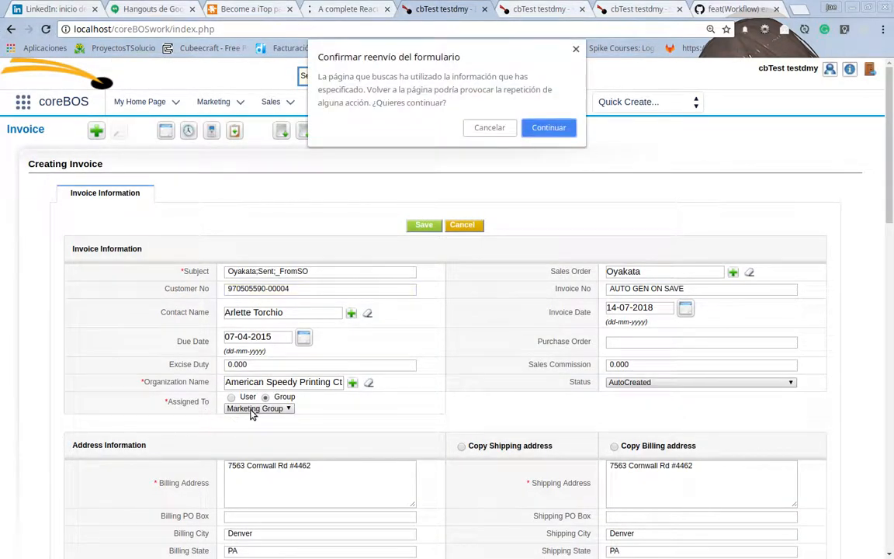
click(547, 130)
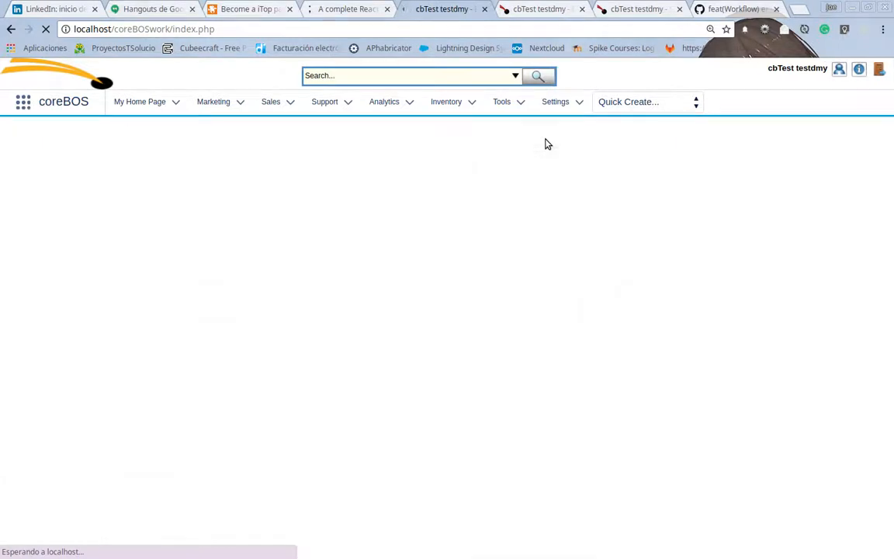
click(257, 288)
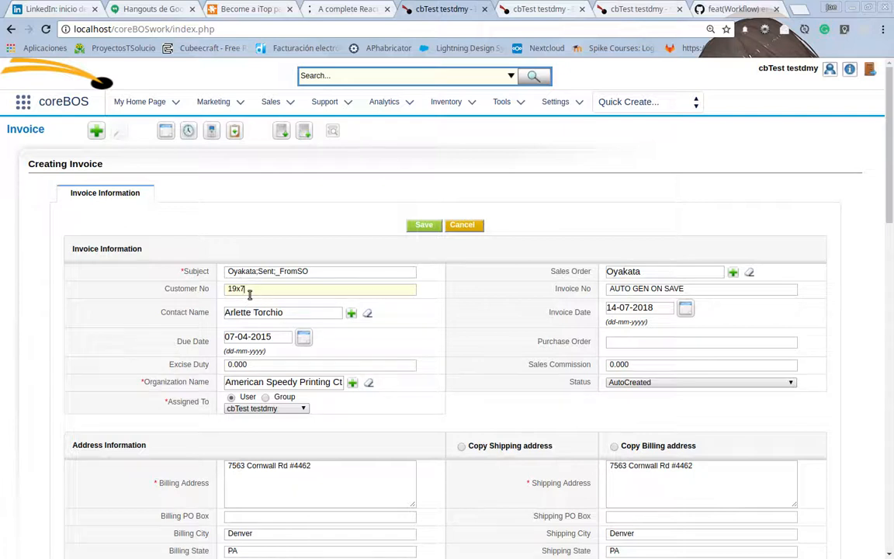
Switch the invoice's Assigned To to Group, look at its group list, and recheck the Customer No field.
click(265, 396)
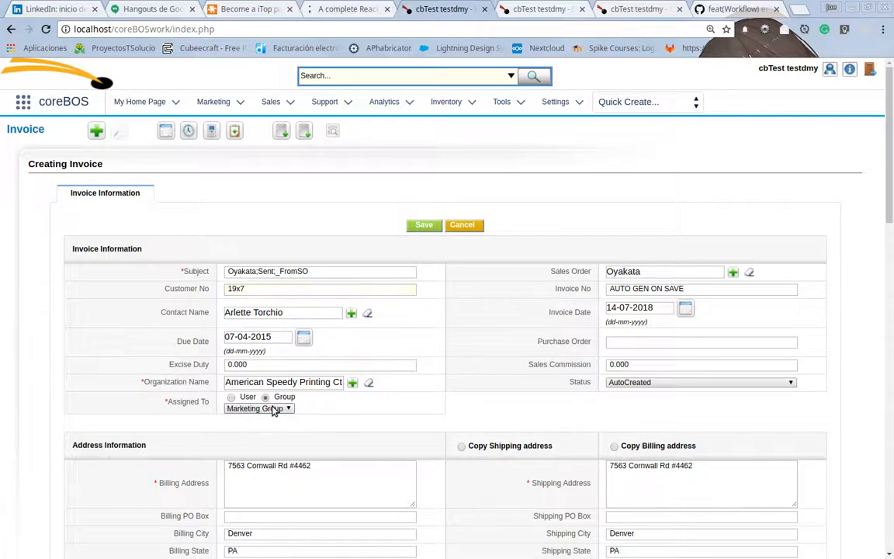
click(272, 410)
click(271, 411)
click(251, 289)
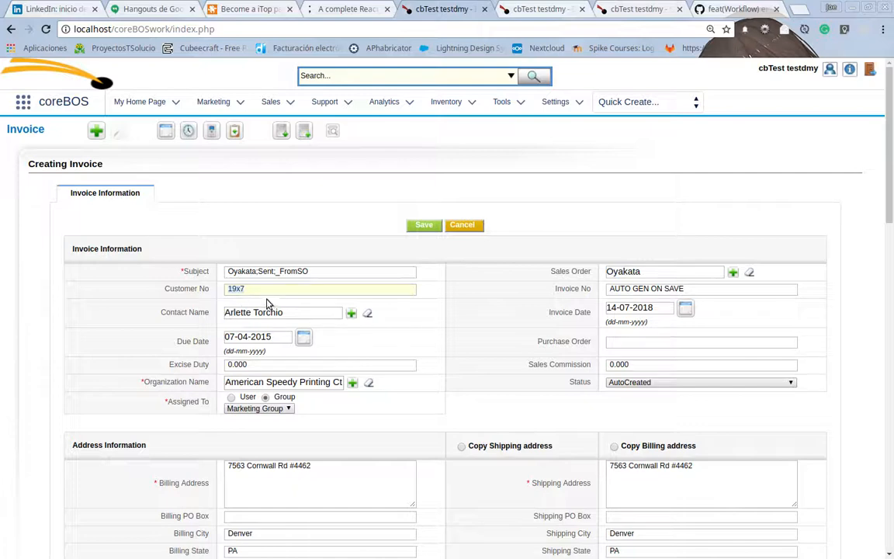
Open the SalesOrder2Invoice map's content for editing and duplicate the customerno field block directly below itself.
click(539, 9)
double_click(459, 247)
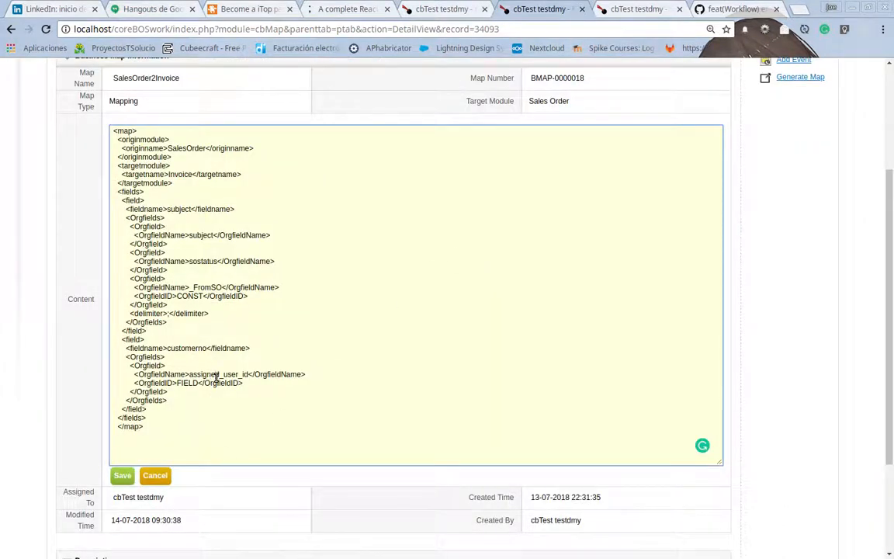
click(211, 332)
key(shift+Down)
key(shift+Down)
key(shift+Down)
key(shift+Down)
key(shift+Down)
key(shift+Down)
key(shift+Down)
key(shift+Down)
key(ctrl+c)
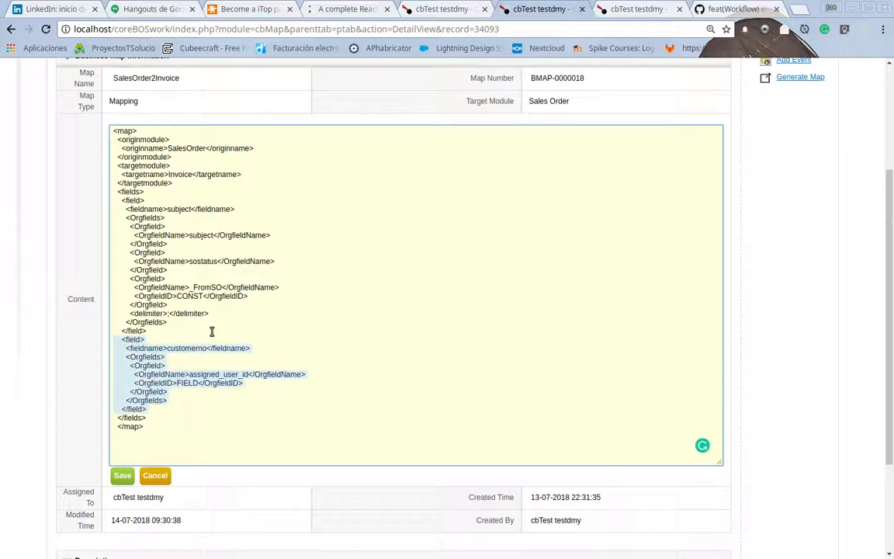
key(Right)
key(ctrl+v)
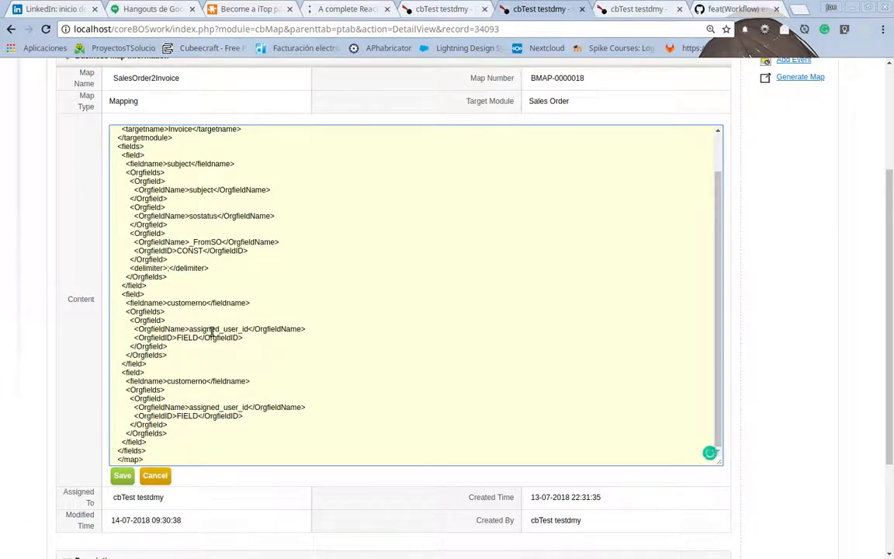
scroll(211, 331, down, 2)
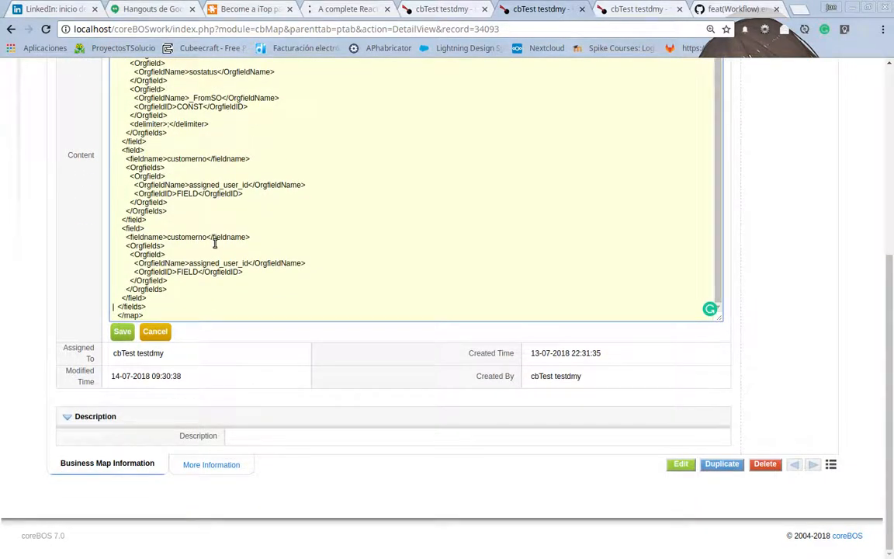
scroll(215, 237, up, 3)
scroll(225, 235, down, 3)
Copy the expression $(assigned_user_id : (Users) first_name) from the Field Mapping documentation in Firefox and return to the map.
key(alt+Tab)
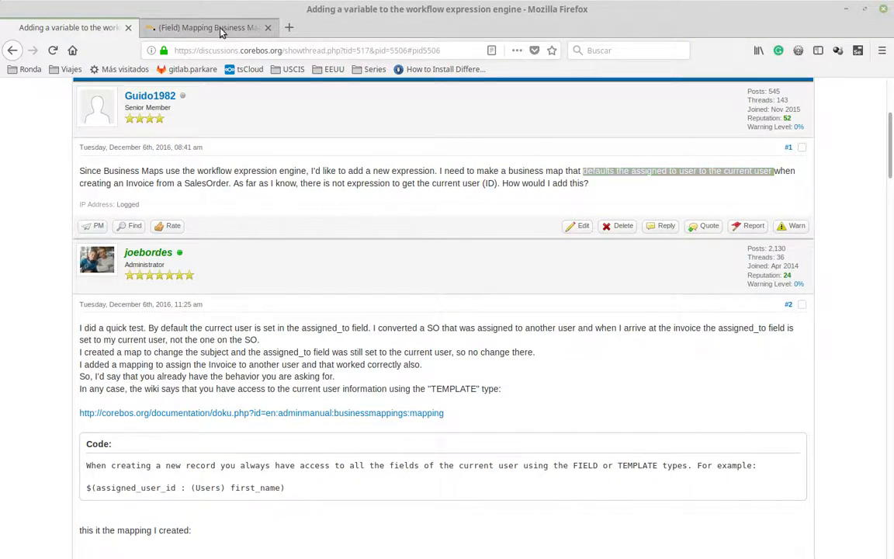
click(222, 29)
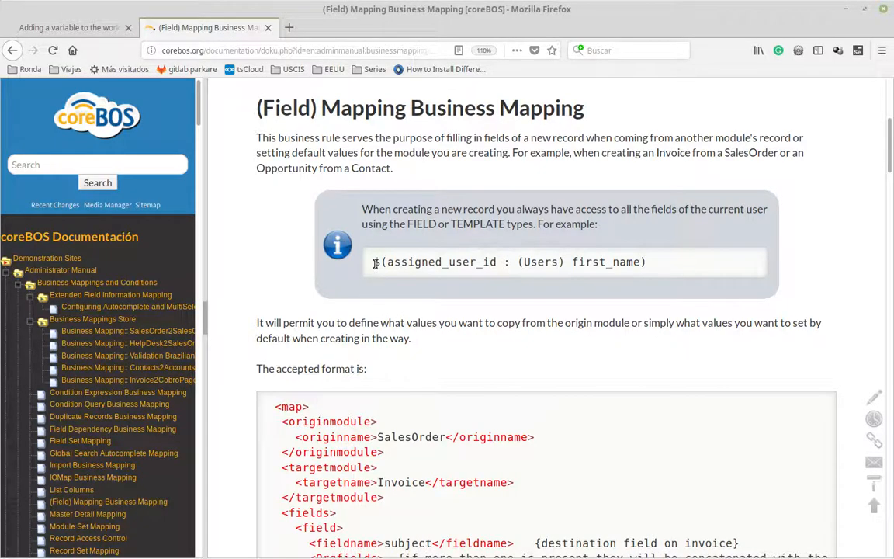
drag(373, 261, 646, 264)
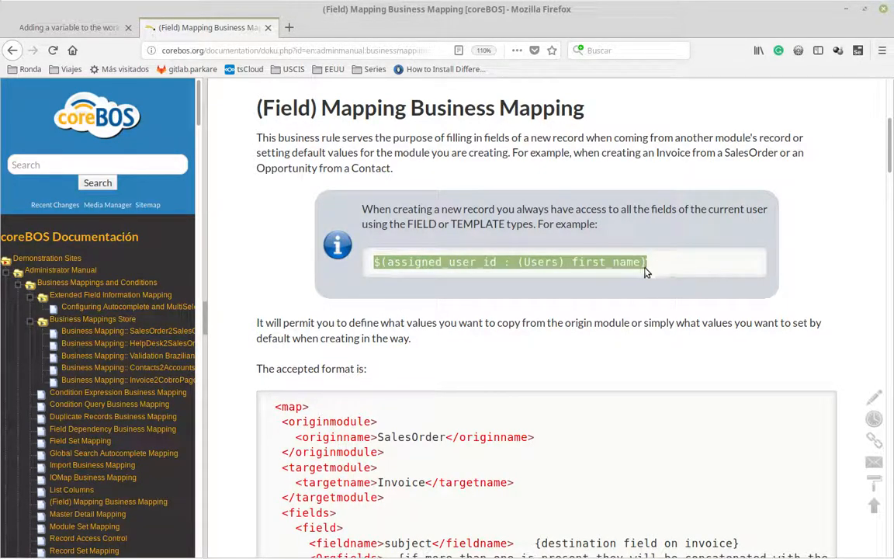
double_click(435, 262)
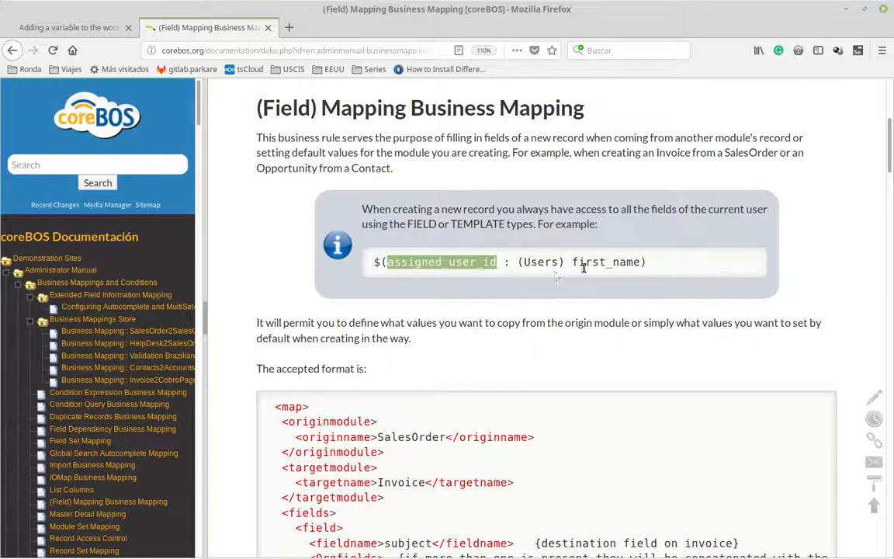
drag(572, 261, 642, 262)
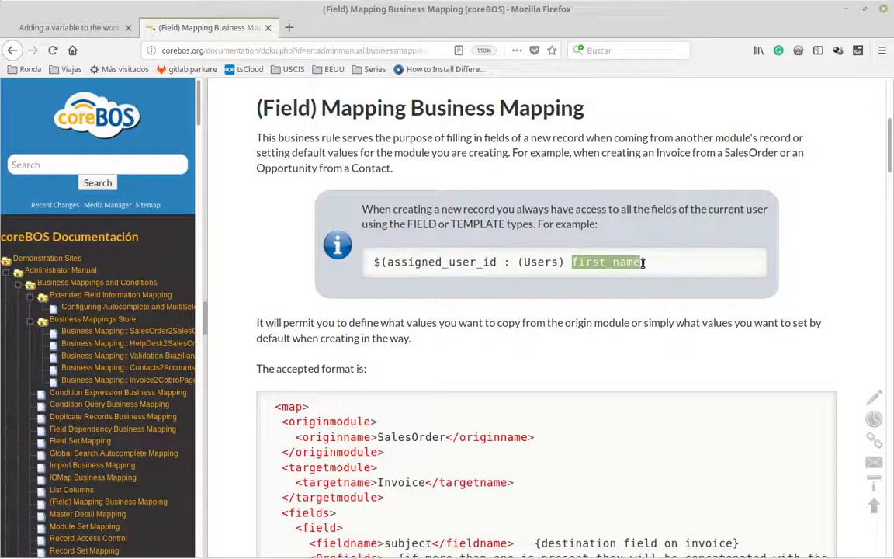
click(470, 263)
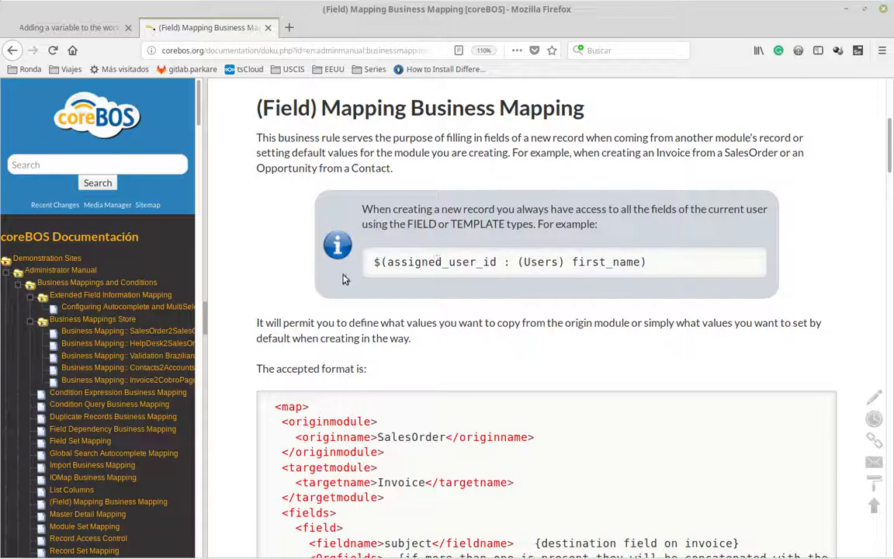
drag(371, 267, 651, 266)
key(ctrl+c)
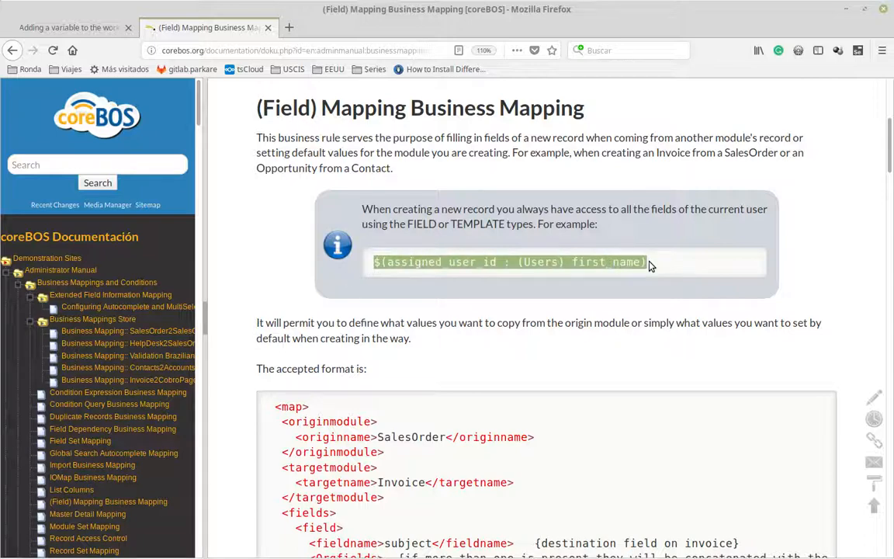
click(58, 27)
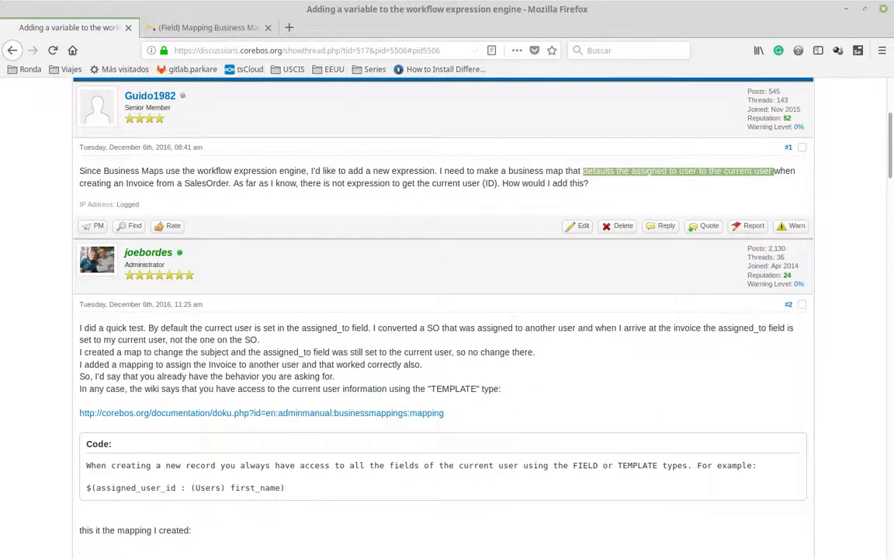
key(alt+Tab)
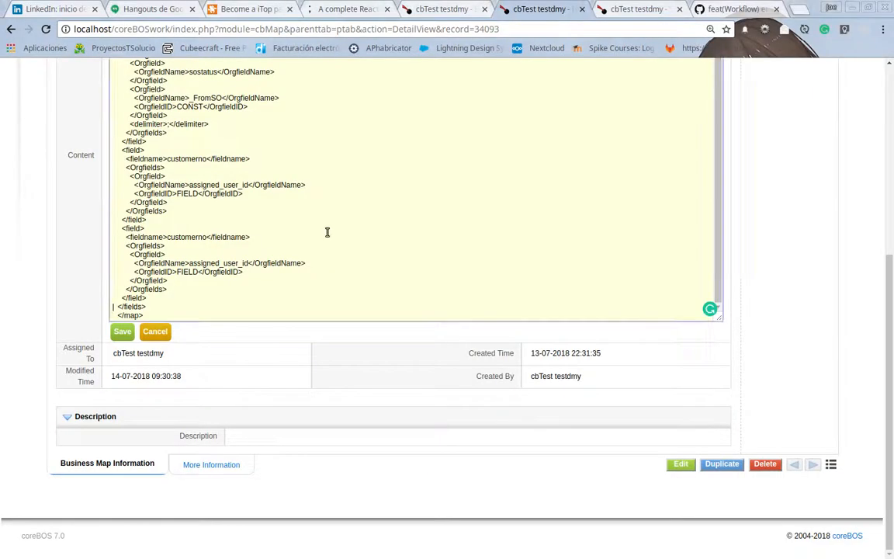
Set the OrgfieldName of the map's second field block to $(assigned_user_id : (Users) record_id).
double_click(202, 184)
key(ctrl+v)
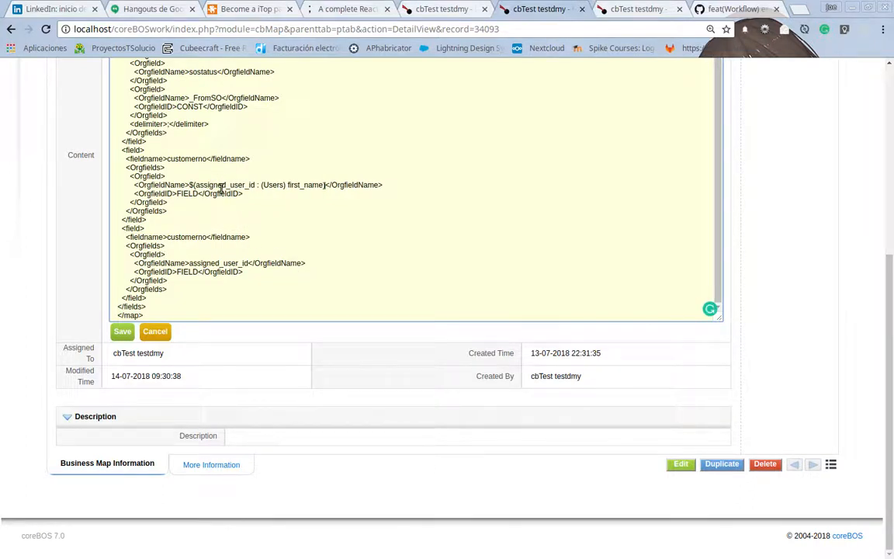
double_click(295, 185)
text(record_id)
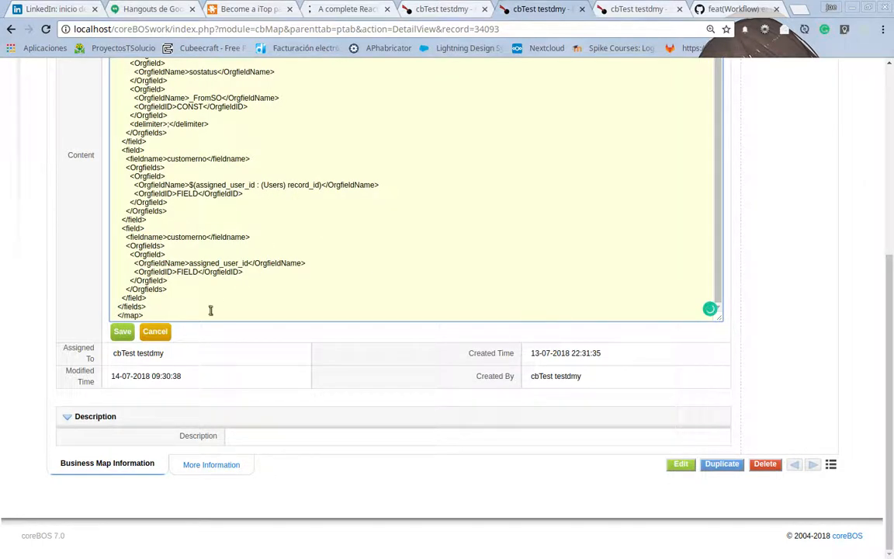
Copy the expression $(assigned_user_id : (Users) record_id) into the third field block's OrgfieldName.
drag(189, 185, 320, 186)
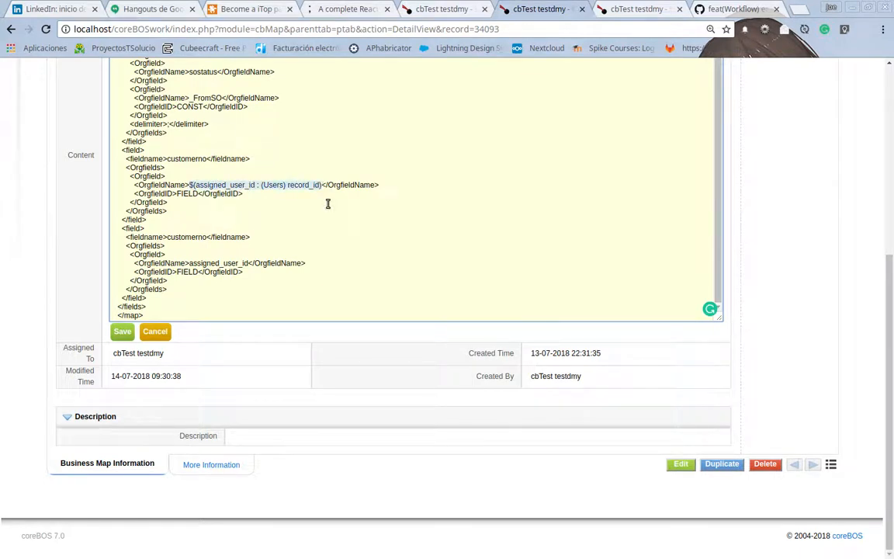
click(219, 263)
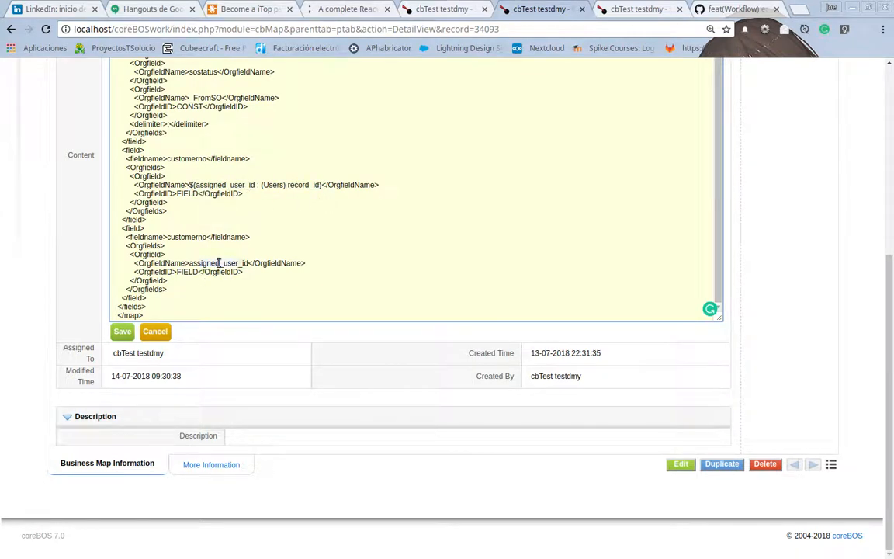
text($(assigned_user_id : (Users) record_id))
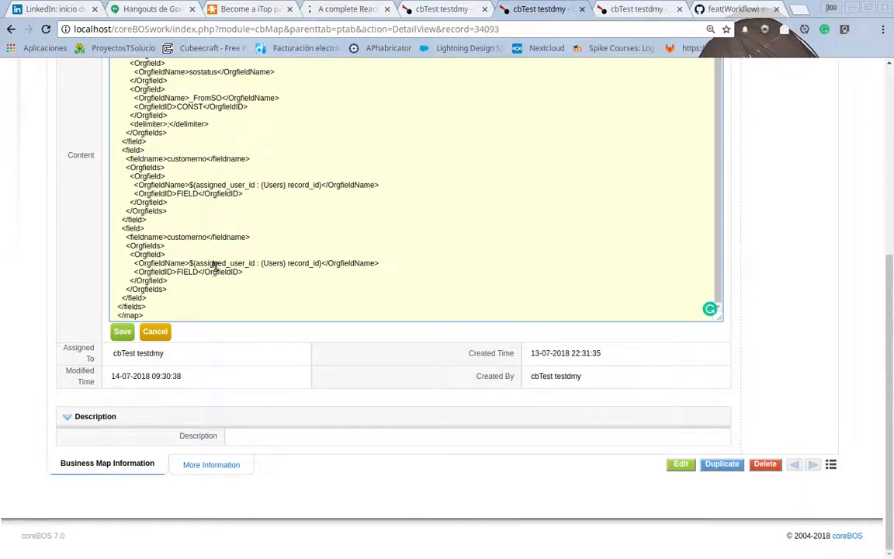
Change the third field block's target fieldname to assigned_user_id and save the map.
double_click(216, 263)
key(ctrl+c)
double_click(194, 237)
key(ctrl+v)
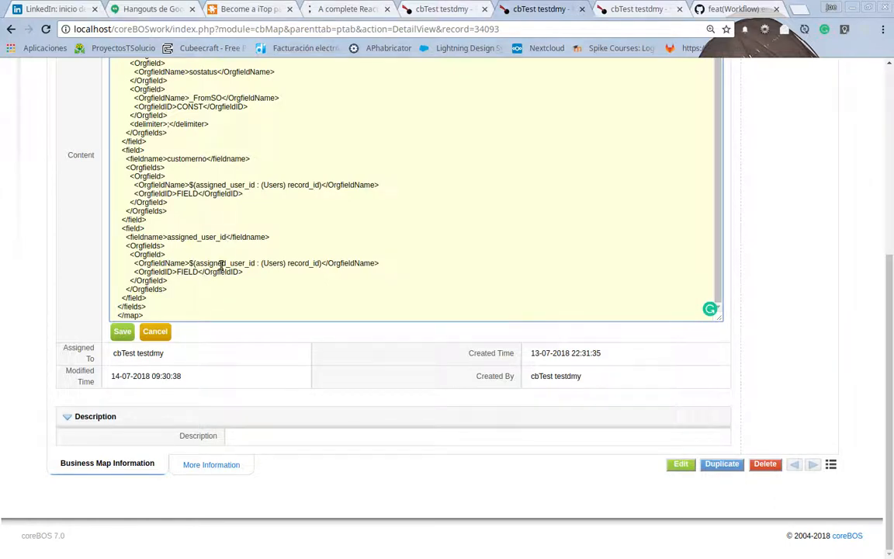
click(124, 332)
Reload the new invoice form, resubmitting its data, and compare its Customer No and Assigned To values with the Oyakata sales order.
click(442, 9)
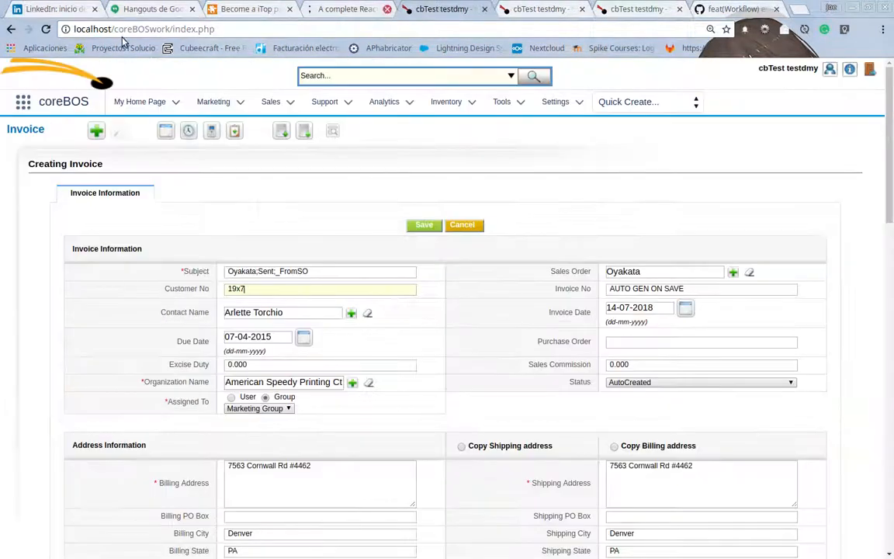
click(46, 29)
click(546, 129)
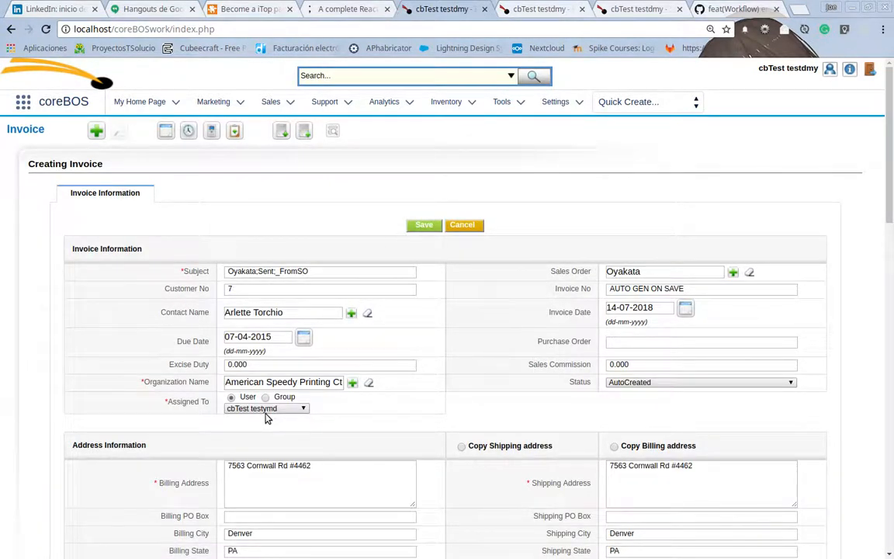
click(630, 10)
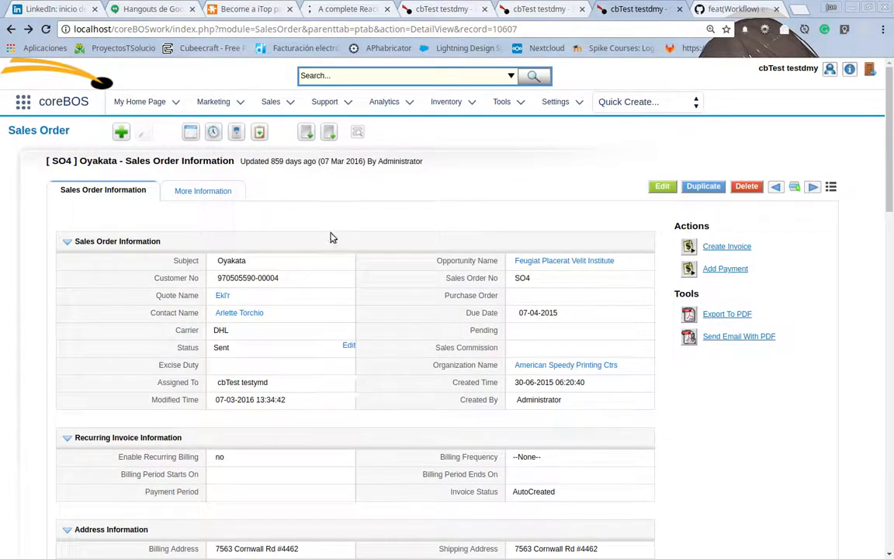
click(428, 6)
Reopen the map's content and examine the record_id expression in the customerno field block.
click(512, 9)
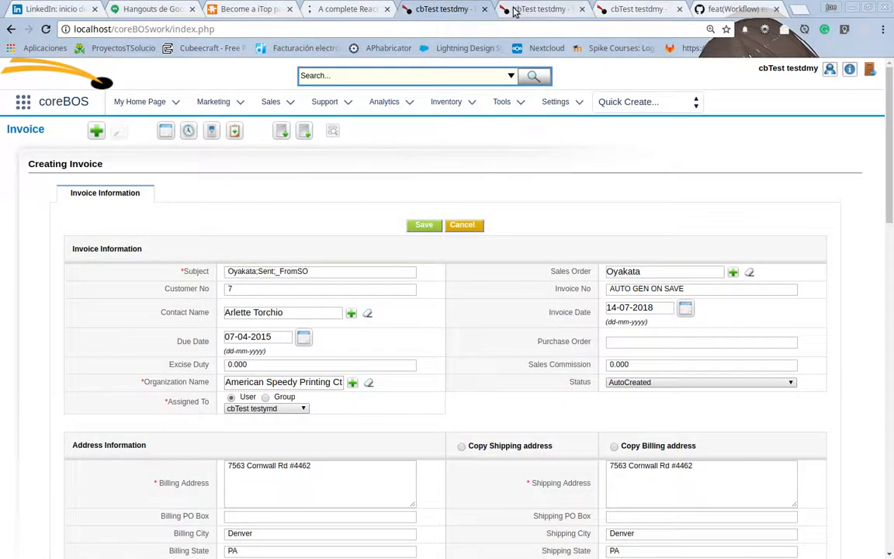
double_click(400, 266)
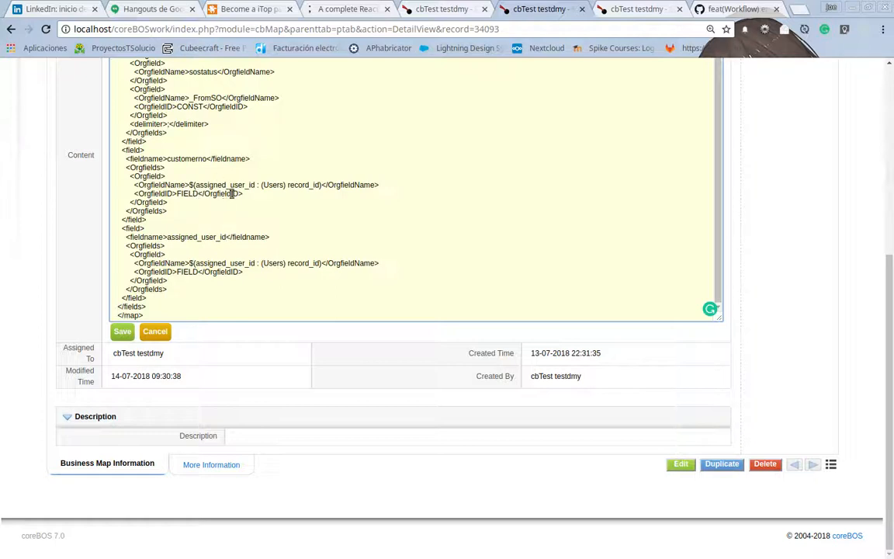
drag(289, 184, 318, 184)
drag(190, 185, 321, 186)
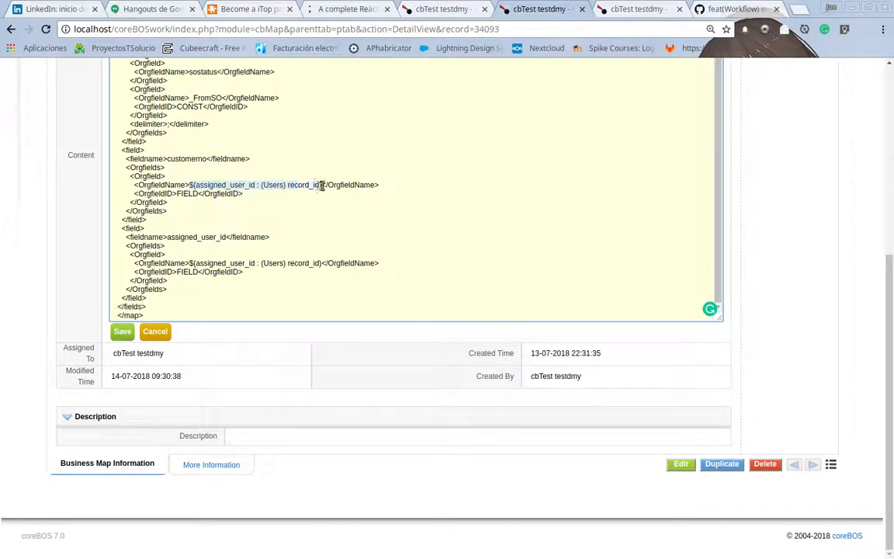
double_click(299, 185)
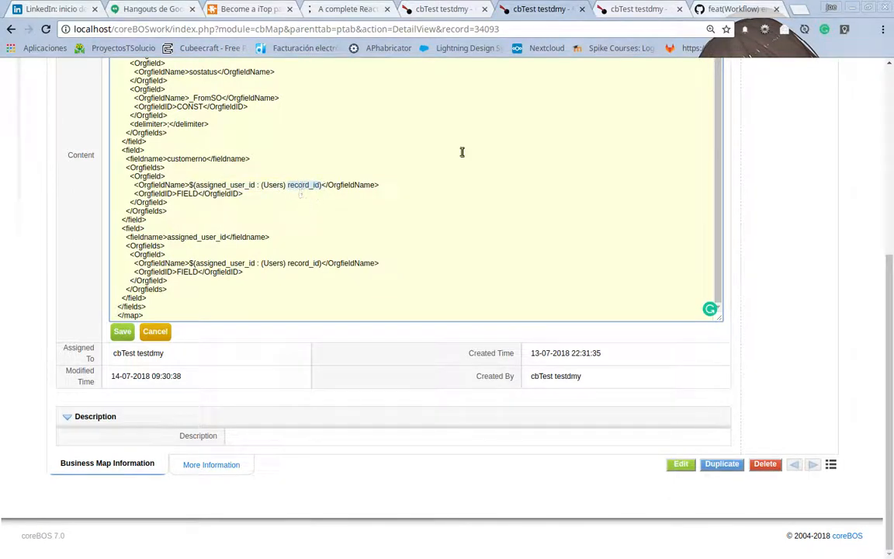
Review the GitHub commit's VTSimpleTemplate.inc changes for record_id support, and return to the new invoice form.
click(742, 10)
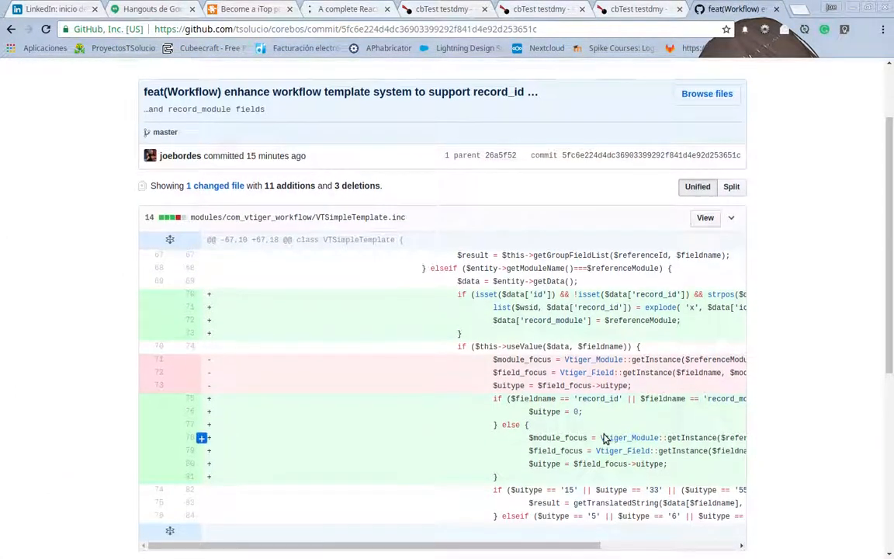
scroll(605, 439, down, 1)
drag(451, 513, 652, 515)
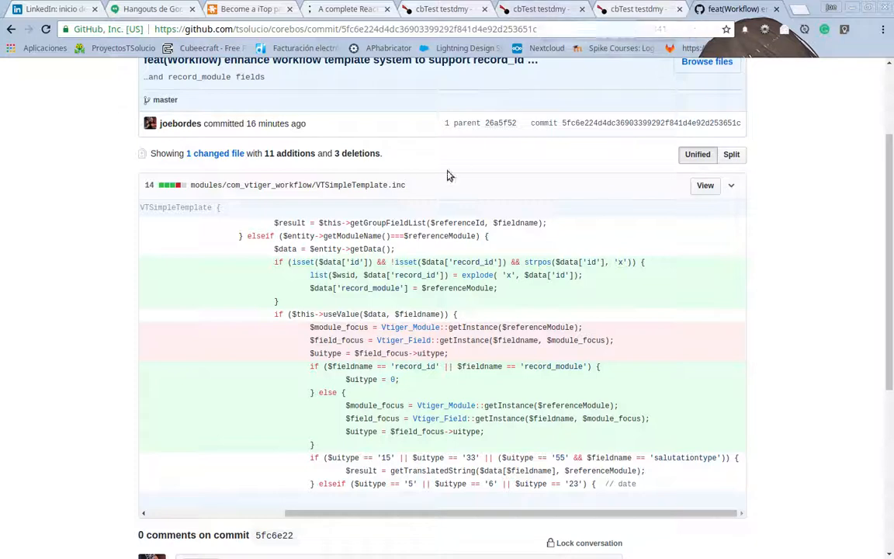
click(446, 8)
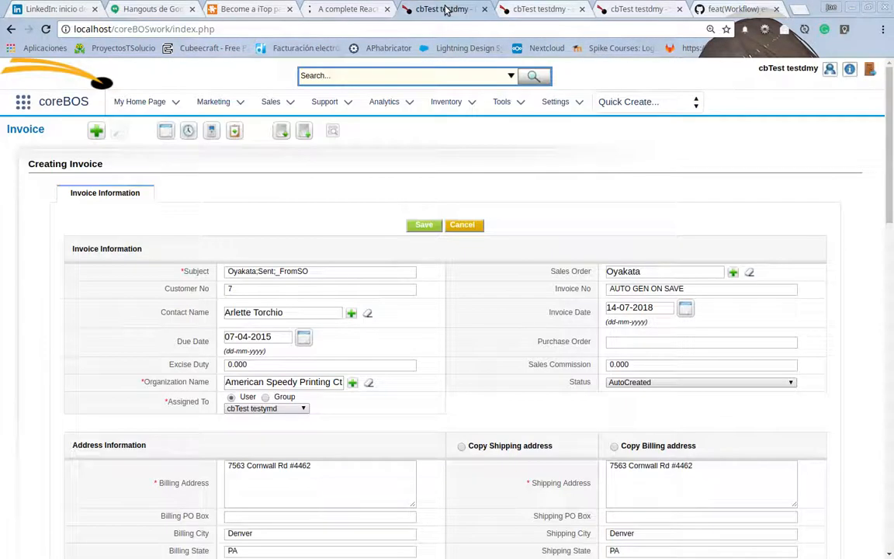